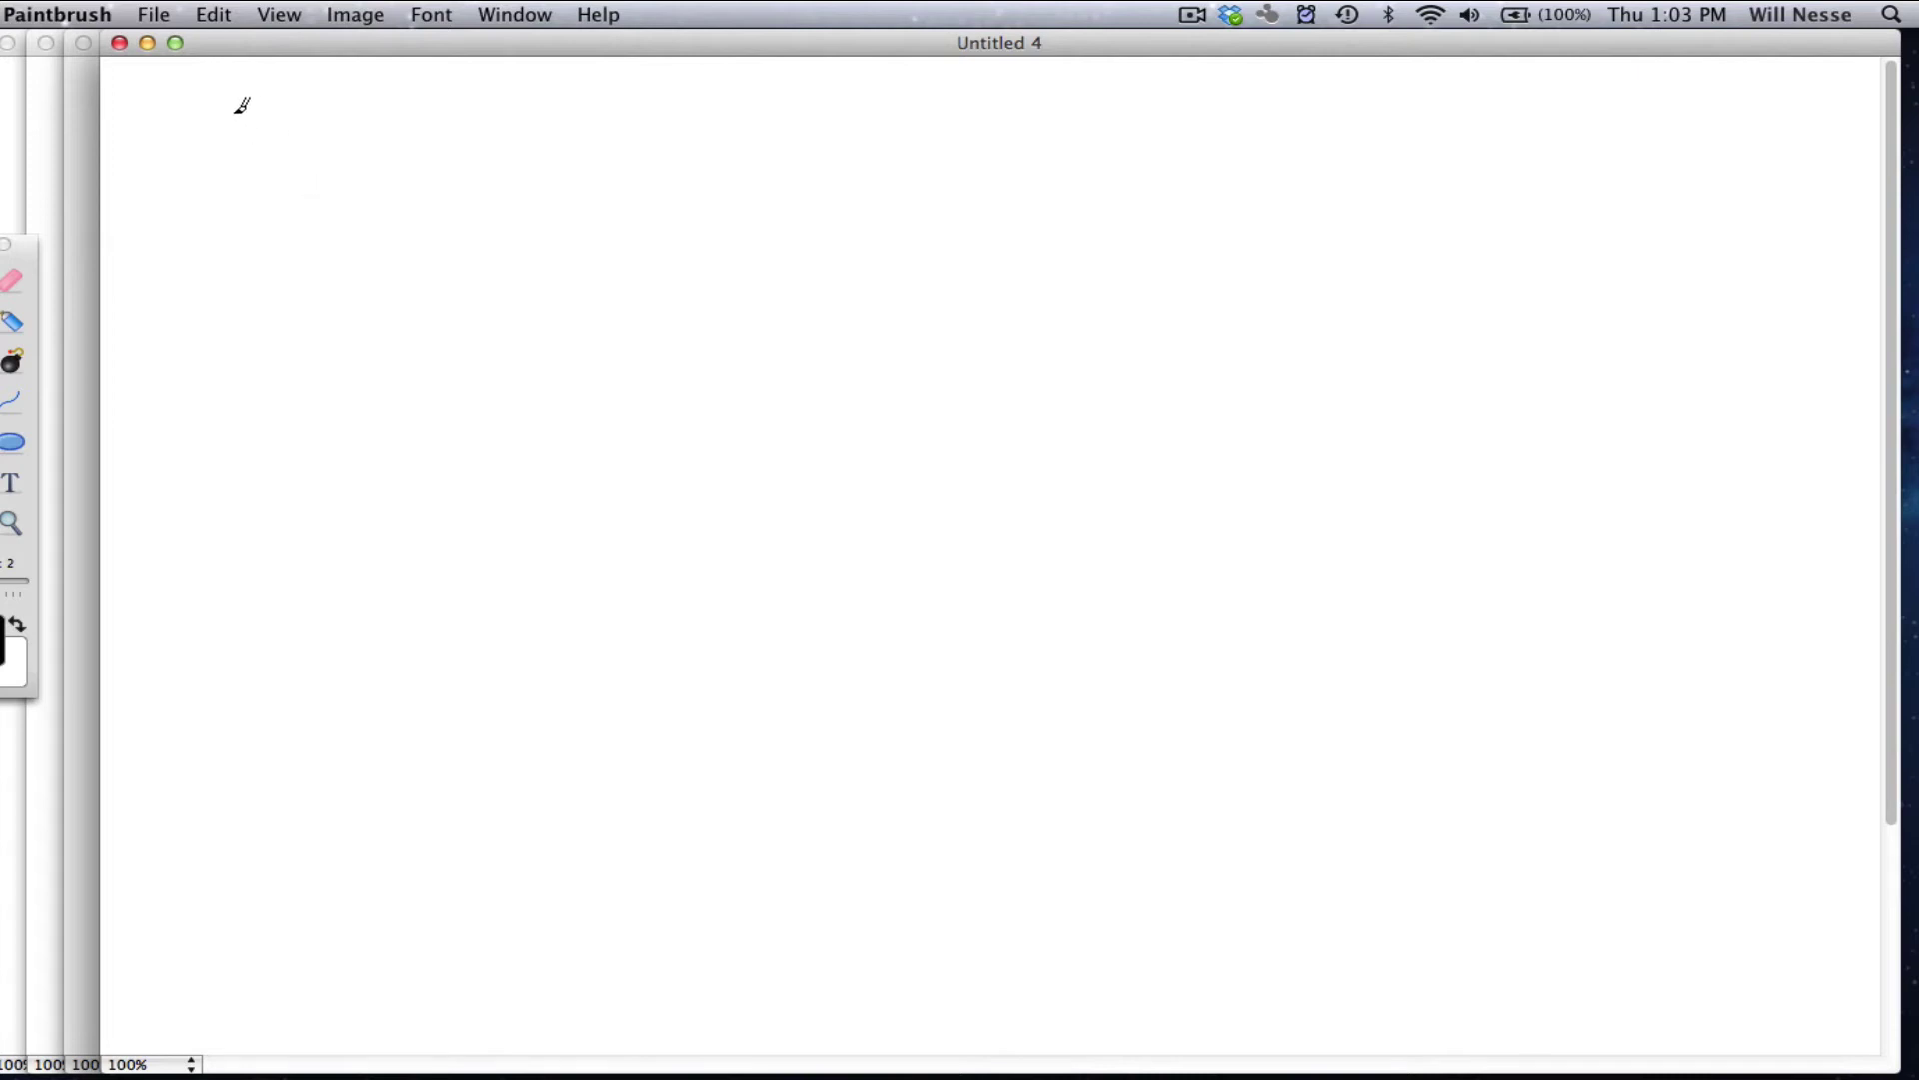
- Handwrite the heading '2ND ORDER LINEAR SYSTEM' with x'' = Kx to its right
mouse_move(181, 97)
left_mouse_down()
mouse_move(216, 133)
mouse_move(368, 92)
mouse_move(430, 125)
mouse_move(470, 100)
mouse_move(812, 126)
mouse_move(1012, 98)
mouse_move(998, 87)
left_mouse_up()
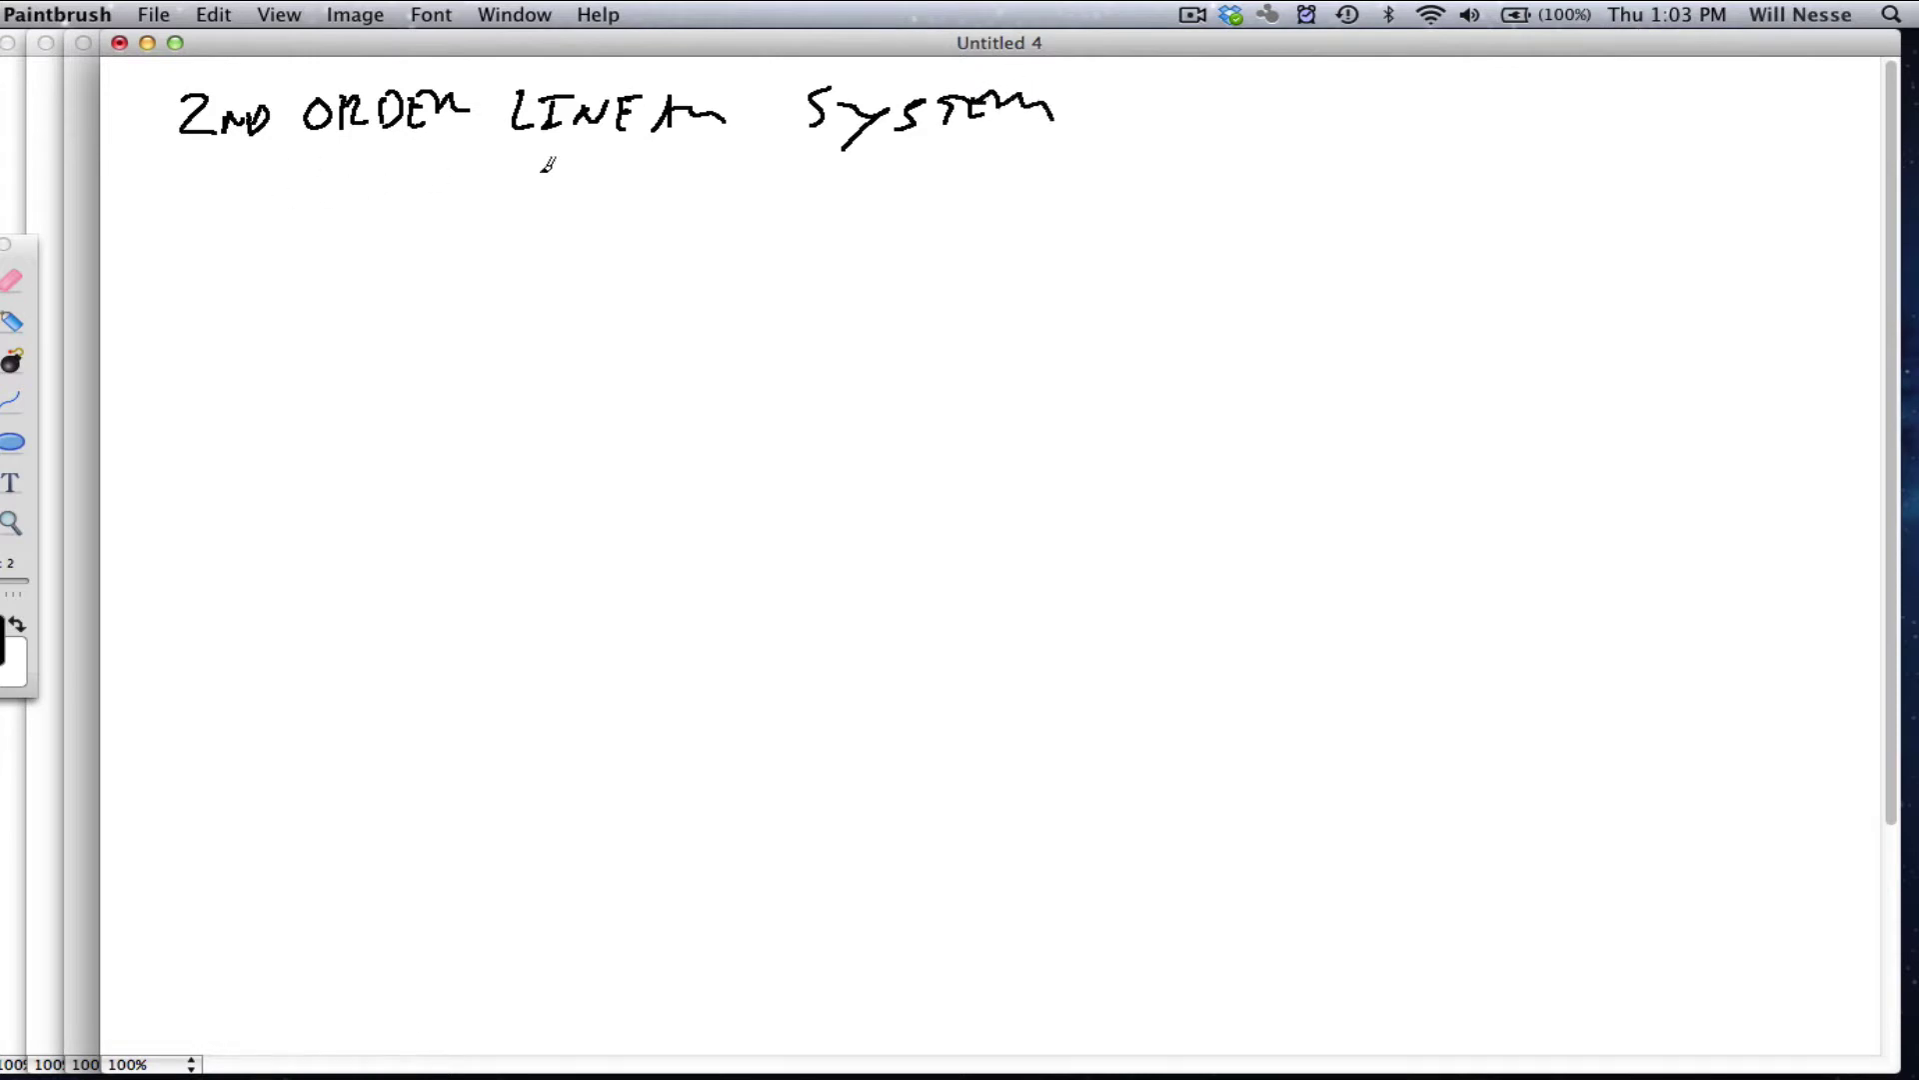
mouse_move(1166, 102)
left_mouse_down()
mouse_move(1202, 140)
mouse_move(1161, 141)
left_mouse_up()
mouse_move(1223, 90)
left_mouse_down()
mouse_move(1211, 108)
mouse_move(1276, 114)
left_mouse_up()
mouse_move(1243, 129)
left_mouse_down()
mouse_move(1372, 148)
mouse_move(1375, 93)
left_mouse_up()
left_click_drag(1292, 152, 1424, 145)
mouse_move(1421, 103)
left_mouse_down()
mouse_move(1384, 145)
mouse_move(1435, 104)
left_mouse_up()
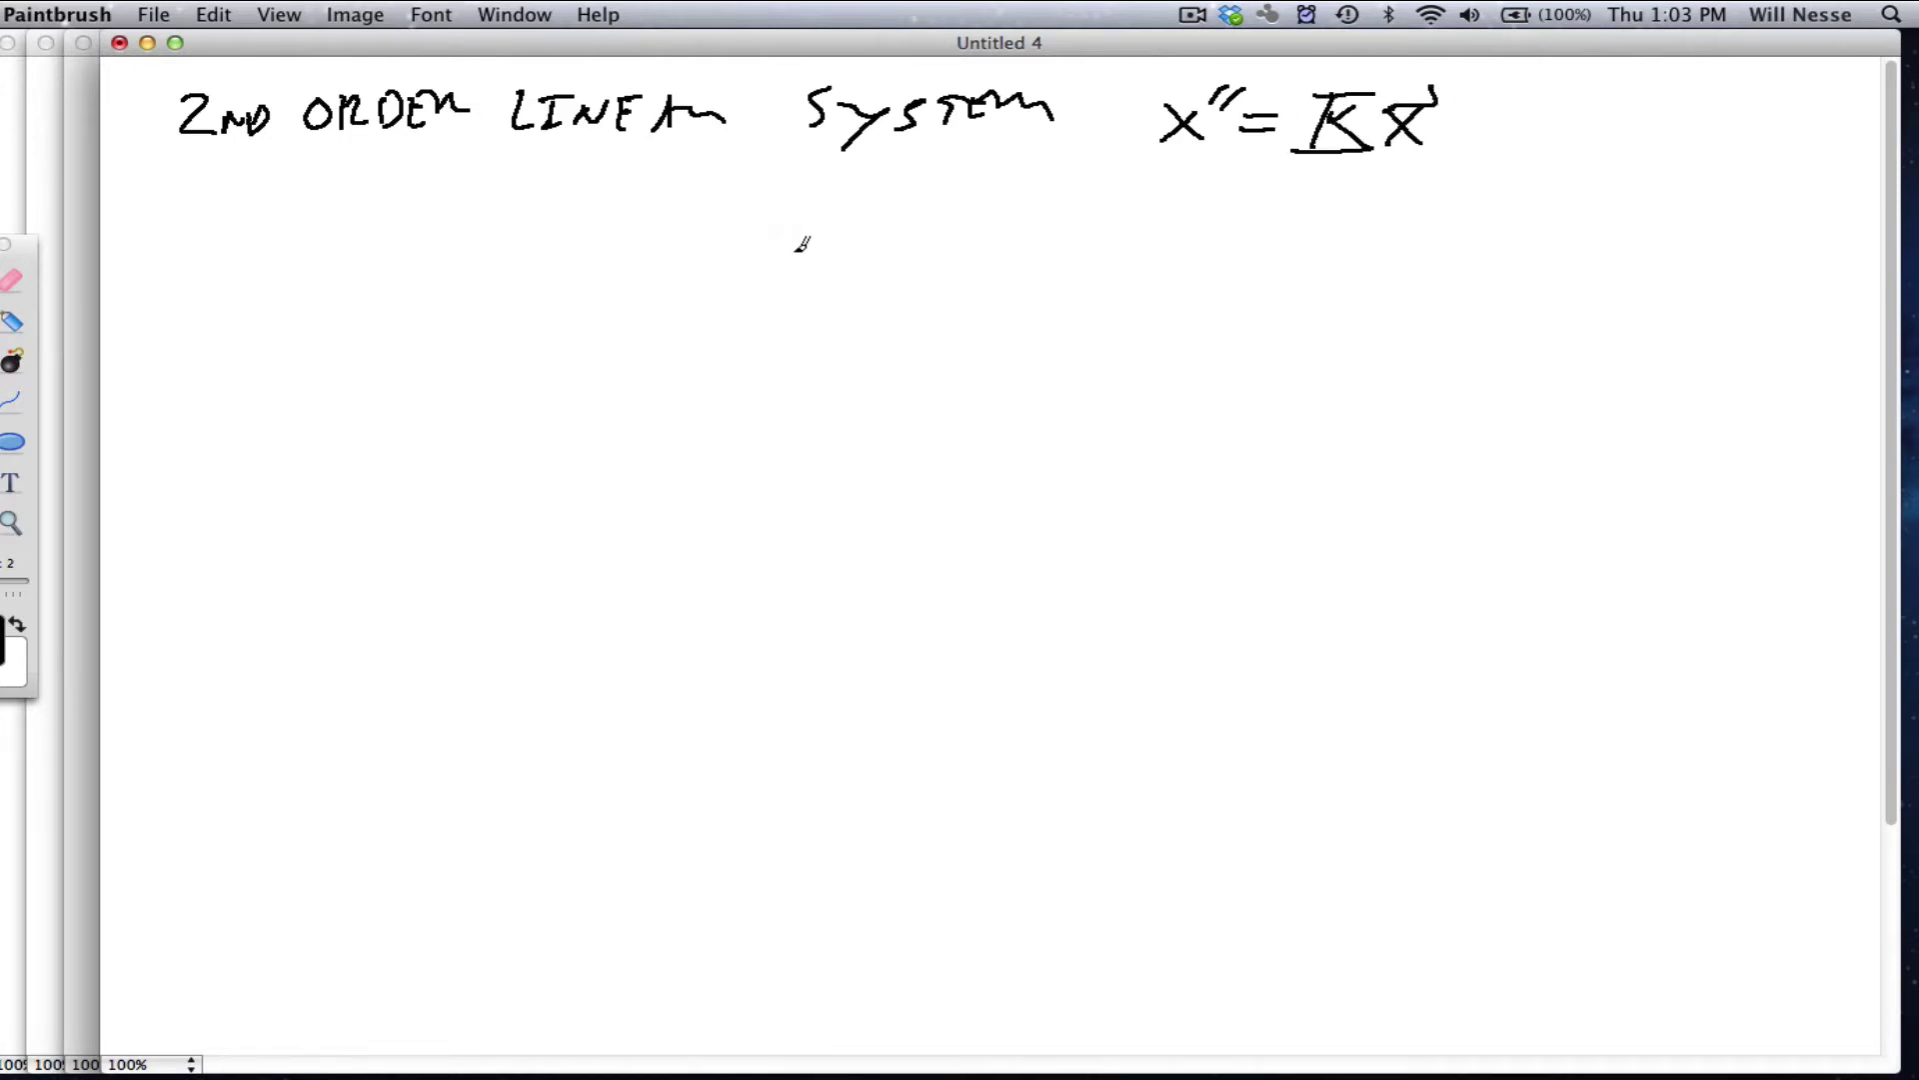
- Write 'WITH FORCING' on the line below the heading
mouse_move(274, 172)
left_mouse_down()
mouse_move(288, 205)
mouse_move(332, 176)
left_mouse_up()
mouse_move(336, 180)
left_mouse_down()
mouse_move(362, 176)
mouse_move(346, 198)
left_mouse_up()
left_click_drag(336, 199, 368, 194)
mouse_move(387, 178)
left_mouse_down()
mouse_move(385, 198)
mouse_move(402, 176)
left_mouse_up()
mouse_move(402, 192)
left_mouse_down()
mouse_move(440, 179)
mouse_move(425, 200)
left_mouse_up()
left_click_drag(520, 160, 512, 205)
mouse_move(512, 172)
left_mouse_down()
mouse_move(548, 167)
mouse_move(538, 183)
left_mouse_up()
left_click_drag(566, 174, 620, 176)
mouse_move(652, 168)
left_mouse_down()
mouse_move(654, 185)
mouse_move(690, 169)
left_mouse_up()
left_click_drag(678, 171, 678, 196)
mouse_move(666, 196)
left_mouse_down()
mouse_move(760, 170)
mouse_move(812, 180)
left_mouse_up()
left_click_drag(821, 180, 834, 172)
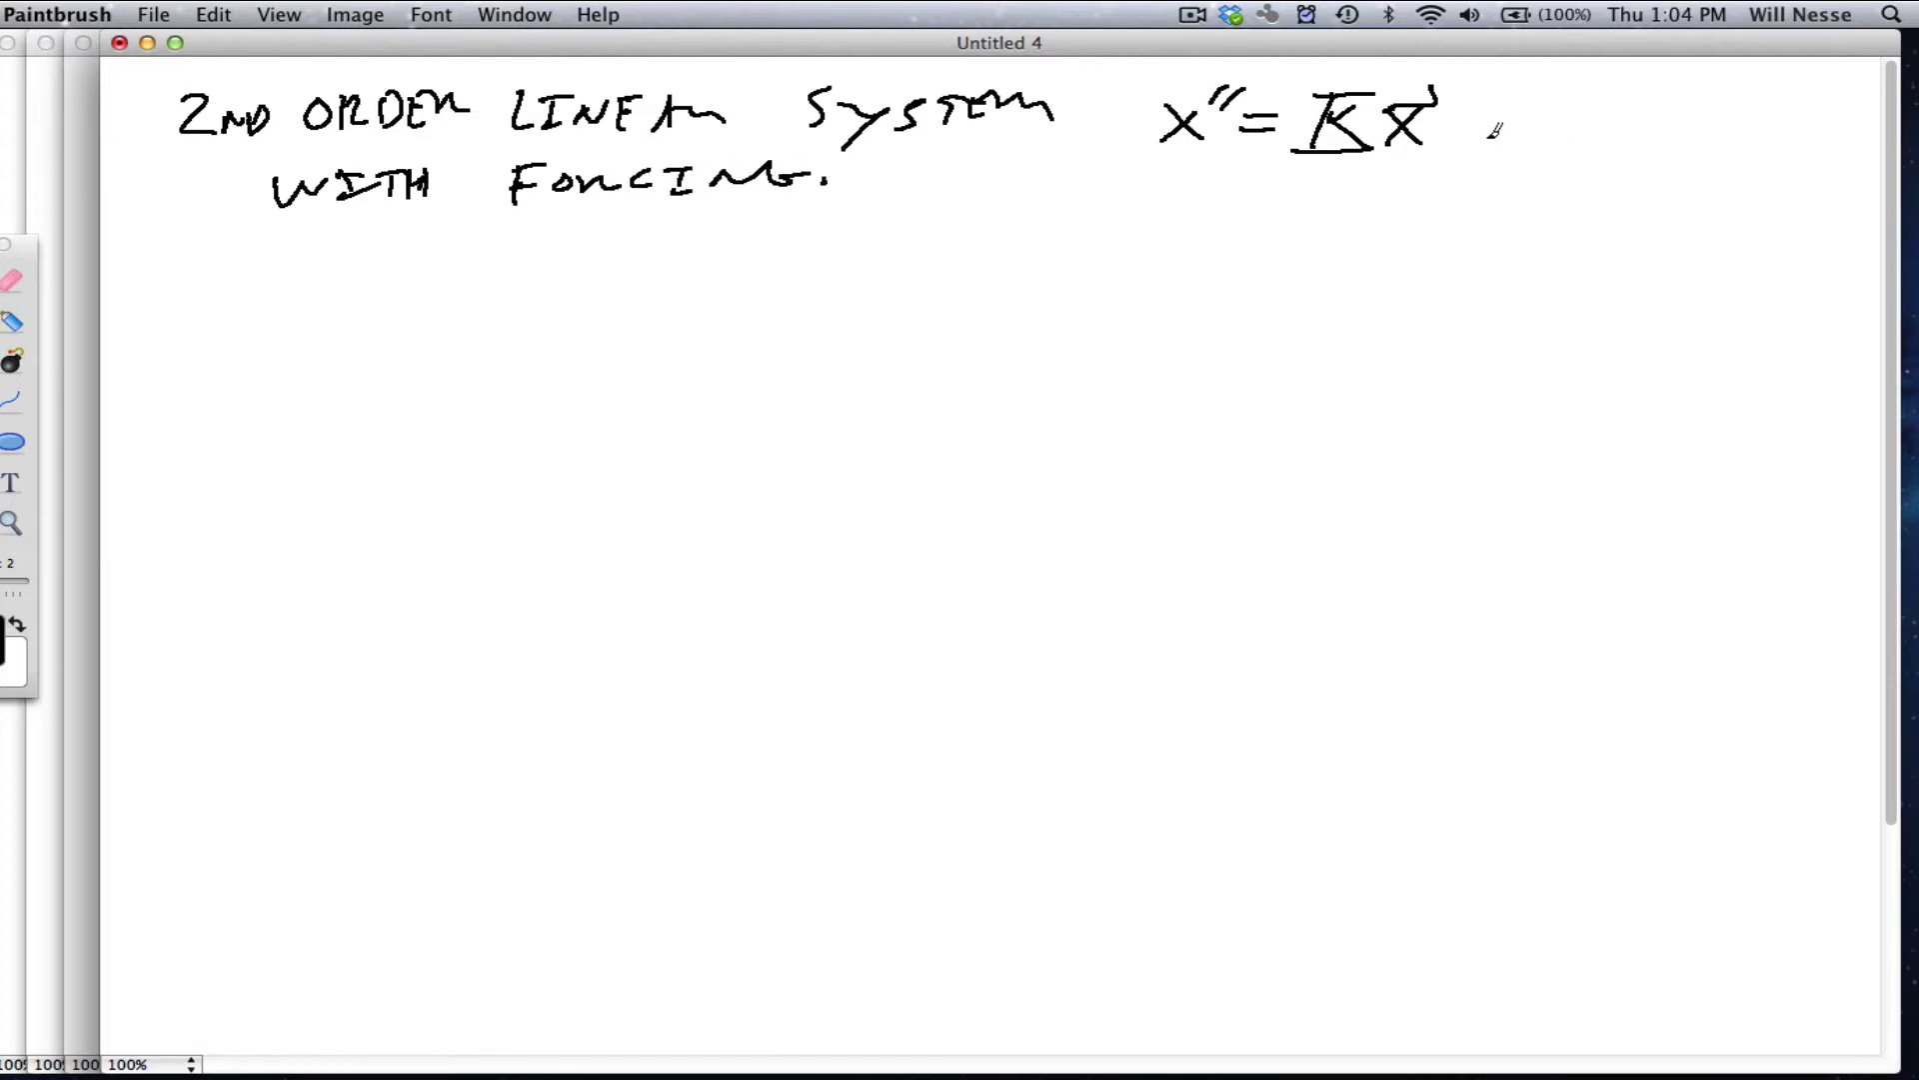
- Extend the equation to x'' = Kx + F(t) and undo the underline drawn beneath it
mouse_move(1496, 108)
left_mouse_down()
mouse_move(1494, 146)
mouse_move(1515, 124)
mouse_move(1547, 146)
mouse_move(1588, 100)
mouse_move(1576, 119)
left_mouse_up()
mouse_move(1553, 88)
left_mouse_down()
mouse_move(1593, 73)
mouse_move(1596, 146)
mouse_move(1630, 143)
left_mouse_up()
mouse_move(1610, 115)
left_mouse_down()
mouse_move(1639, 112)
mouse_move(1650, 143)
left_mouse_up()
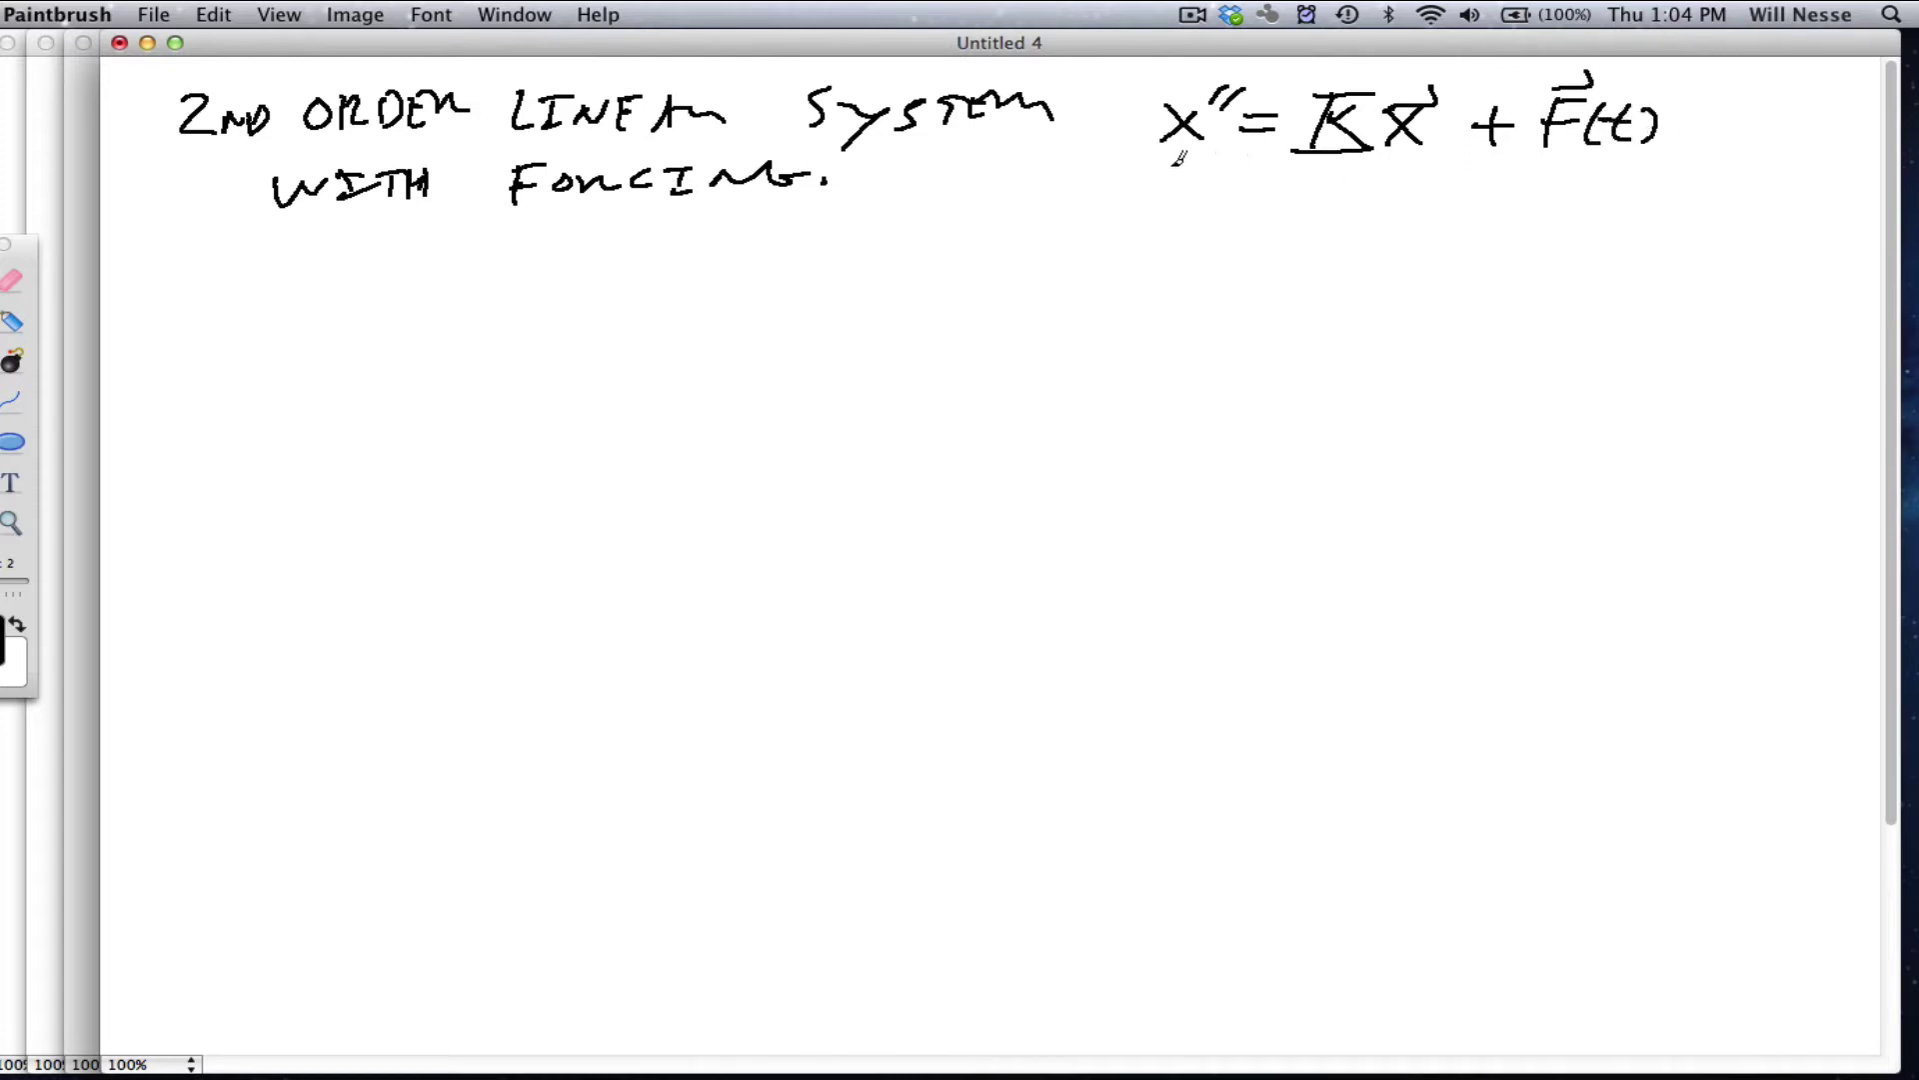
mouse_move(1172, 166)
left_mouse_down()
mouse_move(1422, 142)
mouse_move(1655, 163)
left_mouse_up()
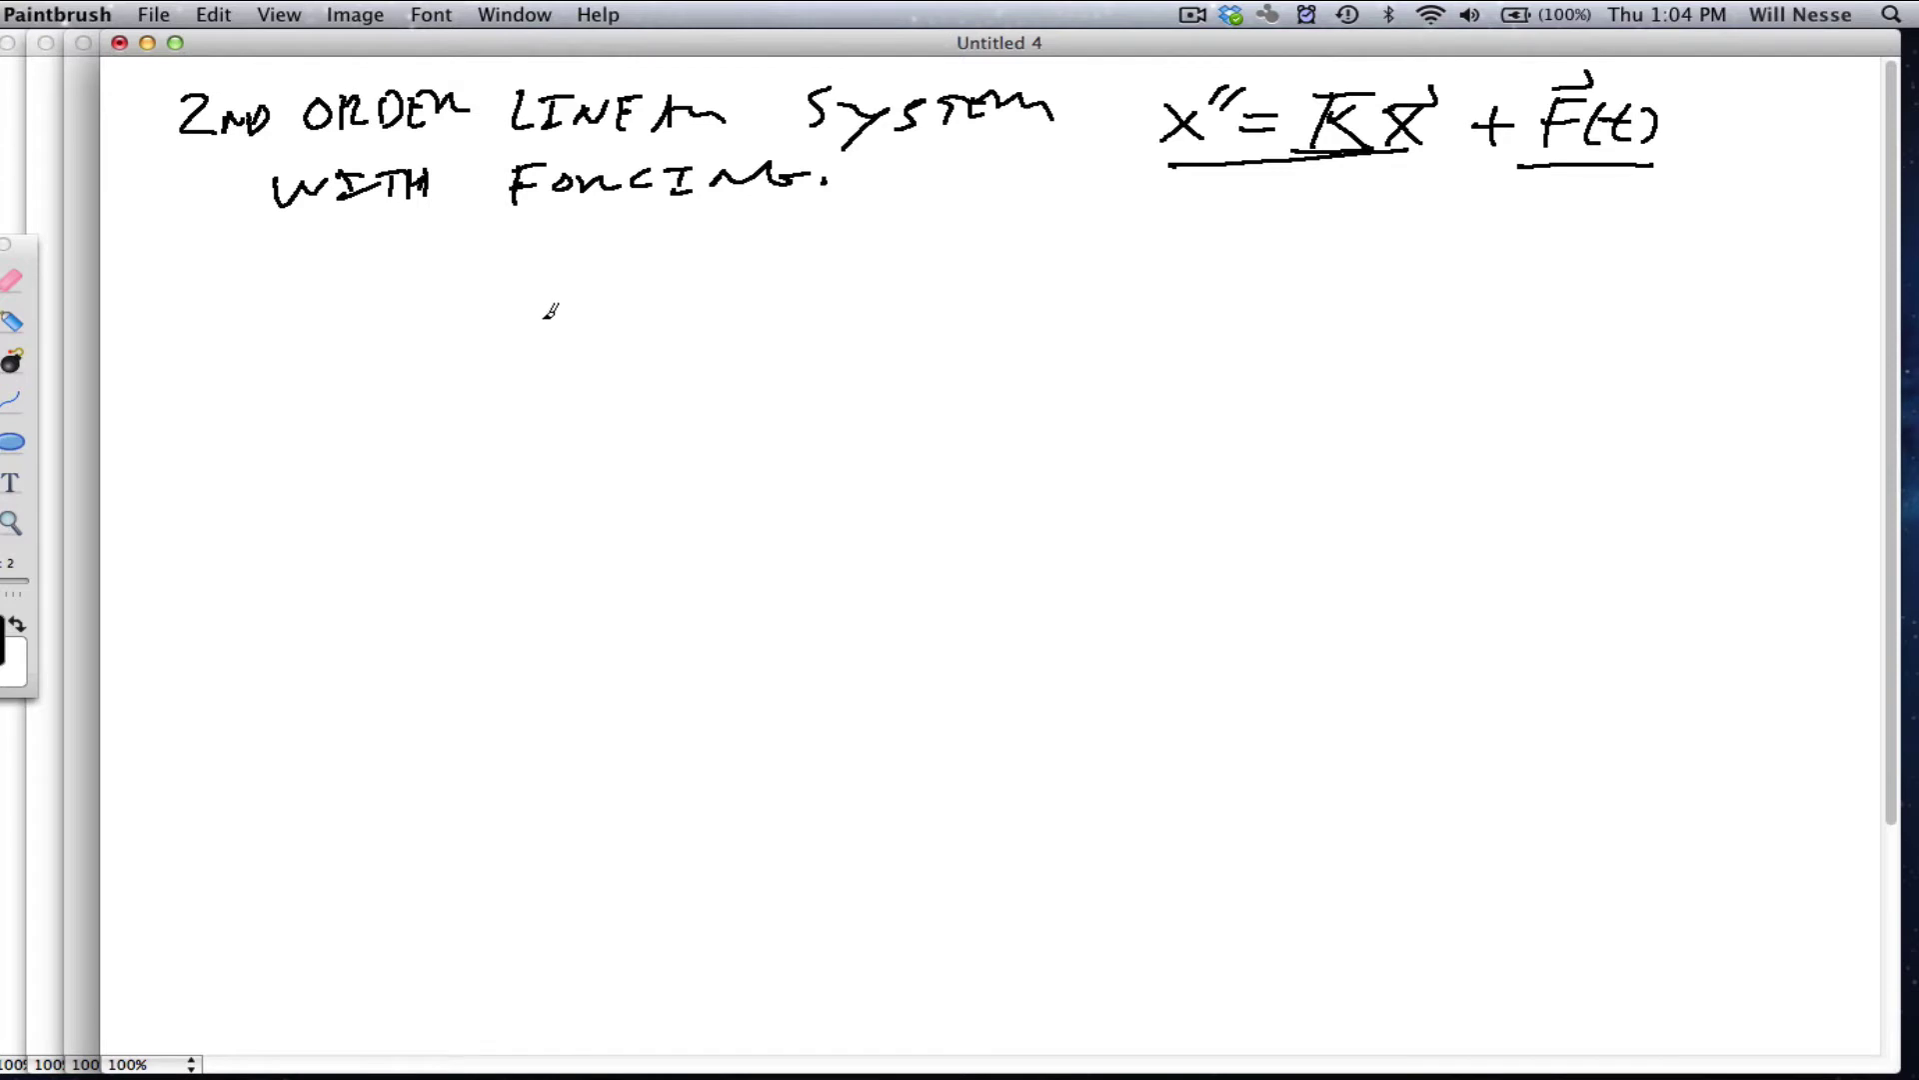
key("super+z")
key("super+z")
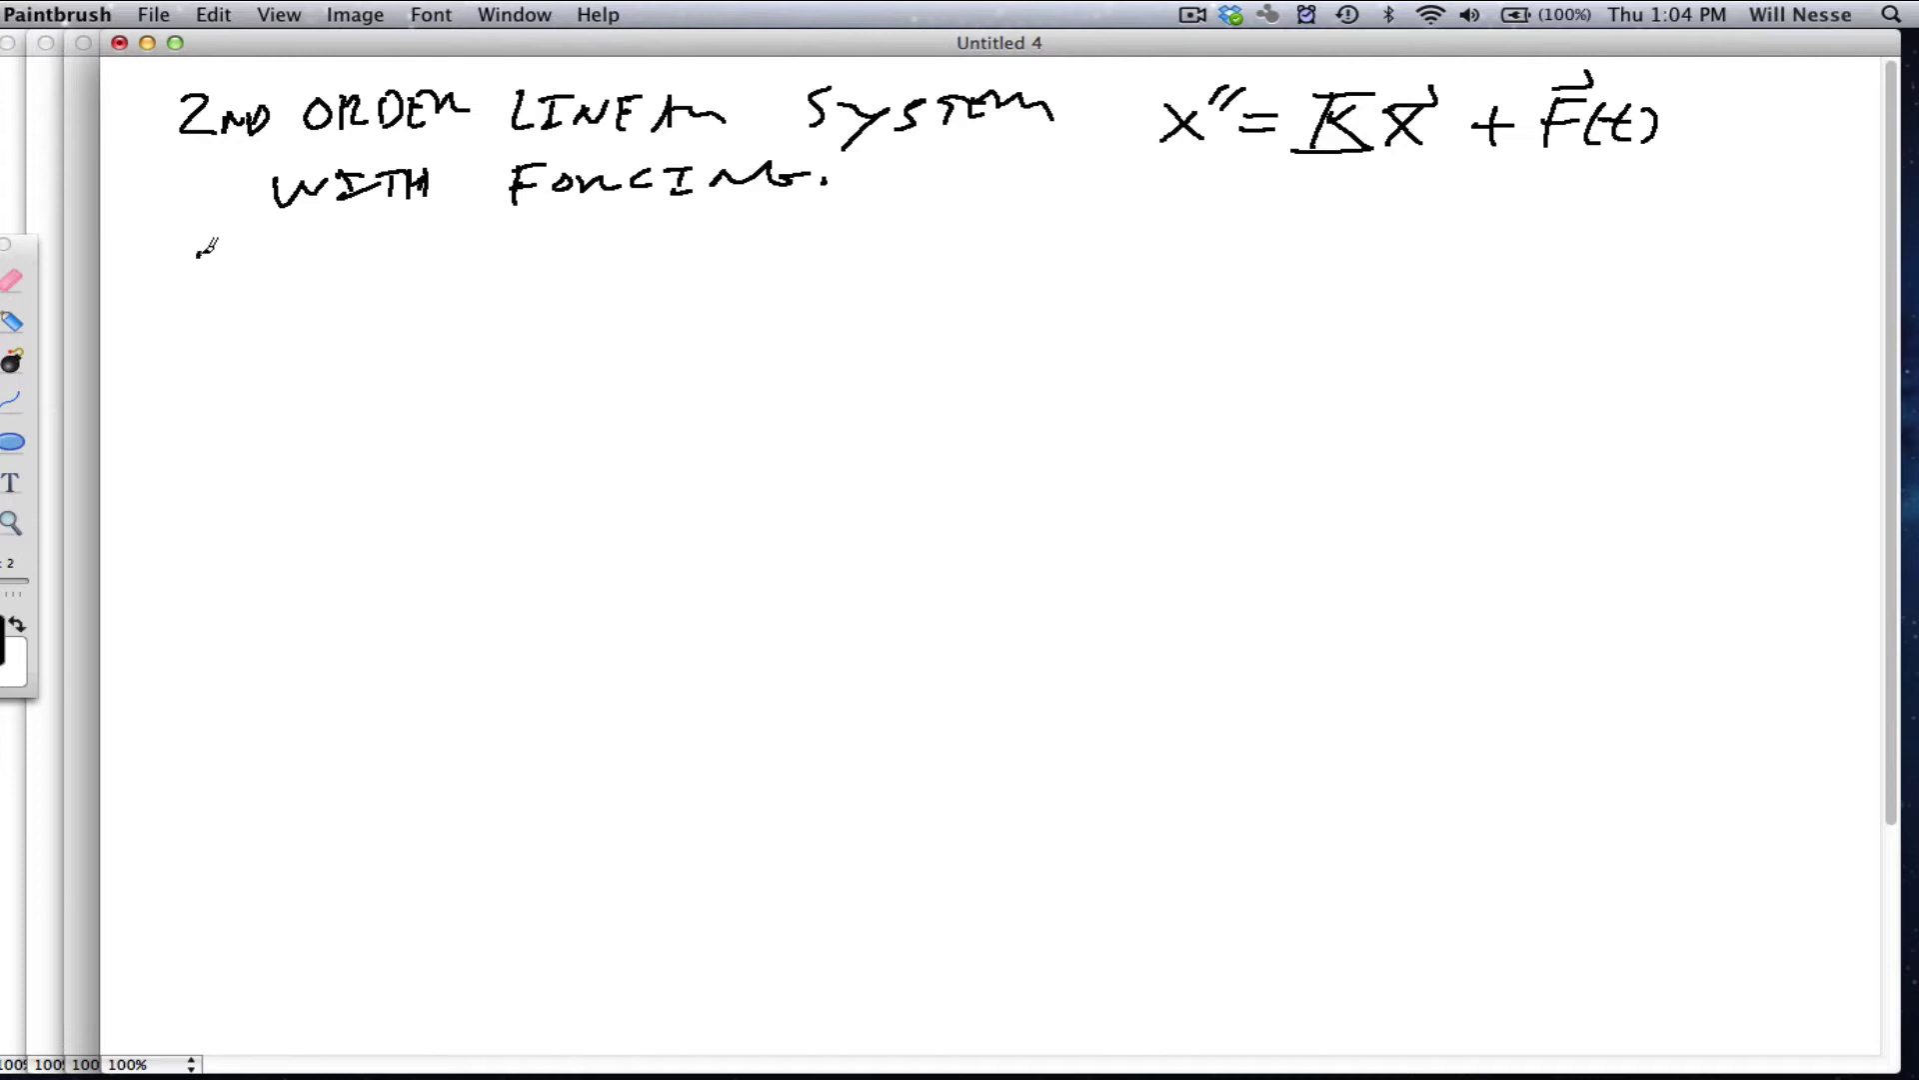
- Write '2-STORY BUILDING' on the third line
mouse_move(196, 252)
left_mouse_down()
mouse_move(236, 283)
mouse_move(262, 258)
left_mouse_up()
mouse_move(298, 240)
left_mouse_down()
mouse_move(277, 270)
mouse_move(348, 246)
left_mouse_up()
mouse_move(368, 266)
left_mouse_down()
mouse_move(414, 242)
mouse_move(402, 288)
left_mouse_up()
left_click_drag(500, 240, 502, 268)
left_click_drag(504, 238, 504, 268)
left_click_drag(535, 240, 558, 262)
mouse_move(579, 234)
left_mouse_down()
mouse_move(637, 225)
mouse_move(684, 244)
mouse_move(737, 213)
mouse_move(754, 241)
mouse_move(796, 240)
left_mouse_up()
- Add '. EARTHQUAKE' after it and draw the box for mass m2 below
left_click(812, 252)
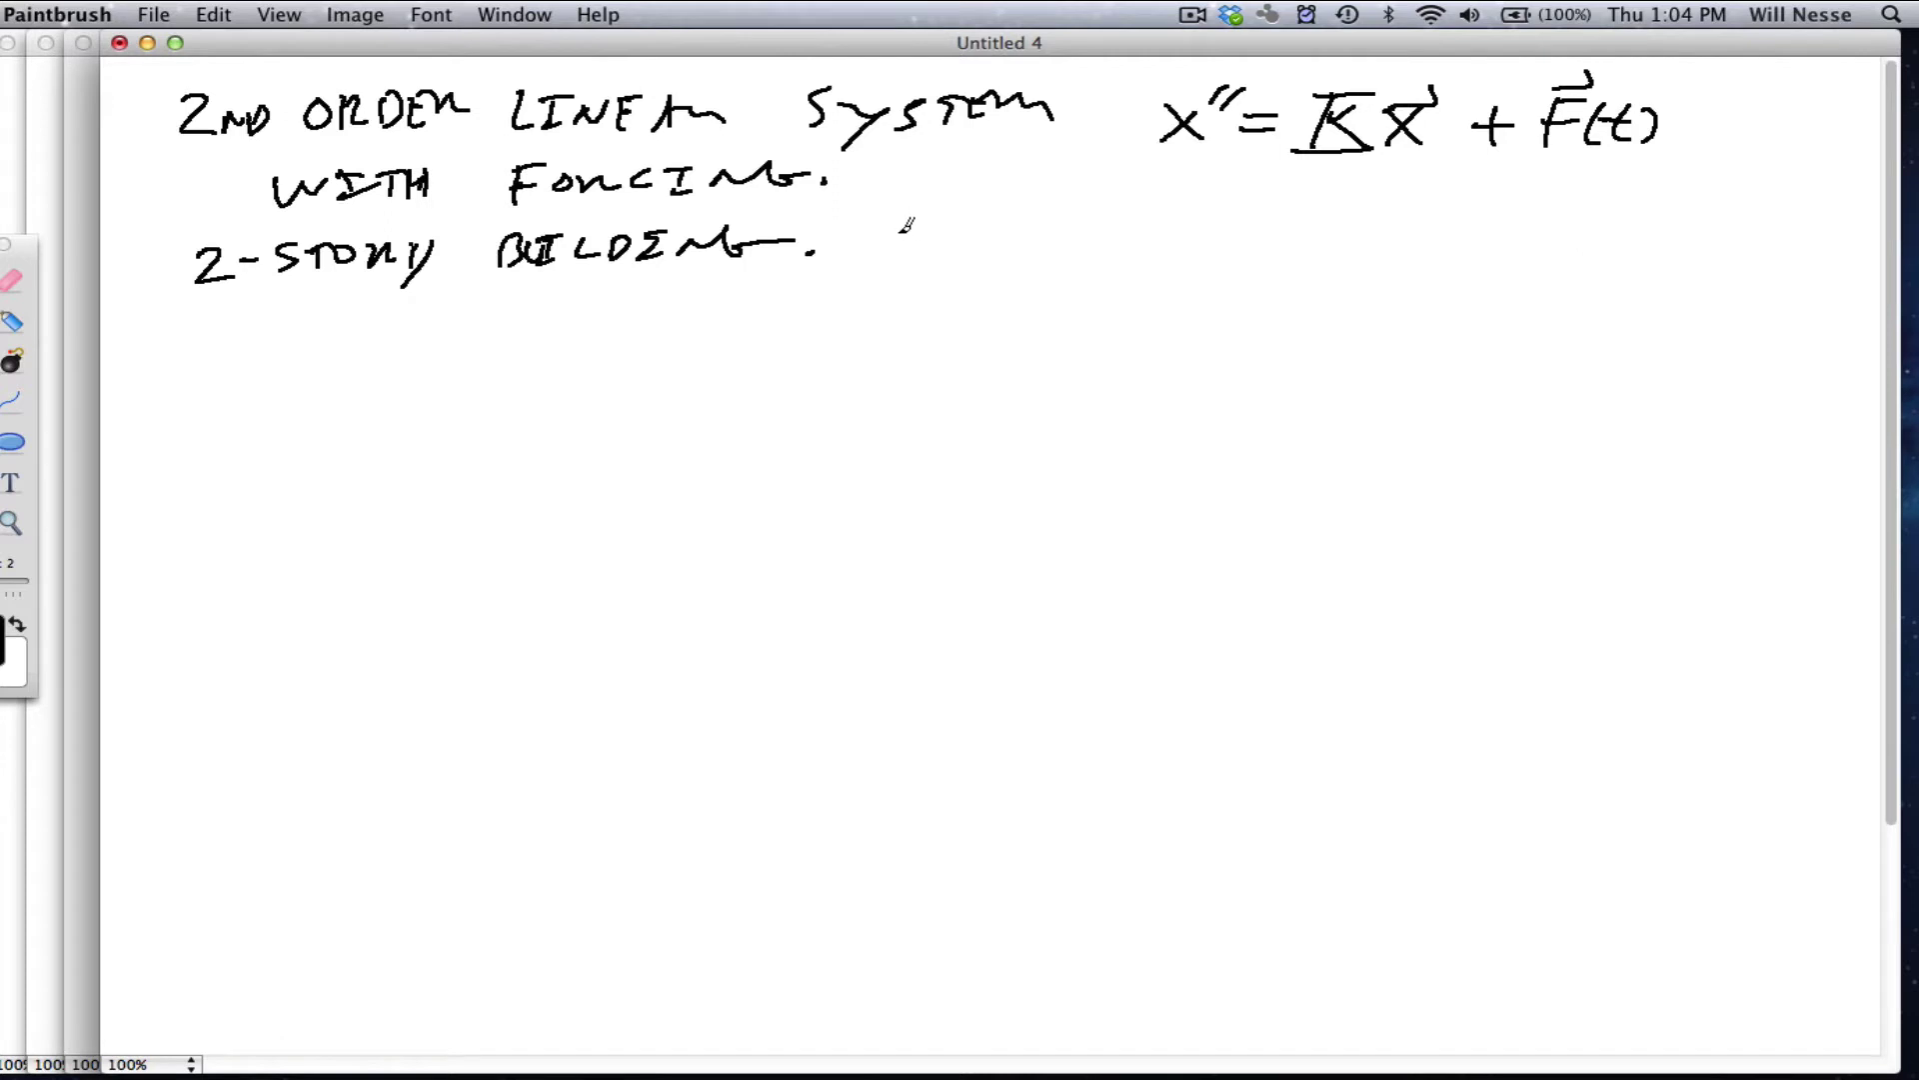
mouse_move(892, 228)
left_mouse_down()
mouse_move(946, 264)
mouse_move(1041, 222)
mouse_move(1046, 262)
mouse_move(1203, 222)
mouse_move(1227, 255)
mouse_move(1282, 232)
left_mouse_up()
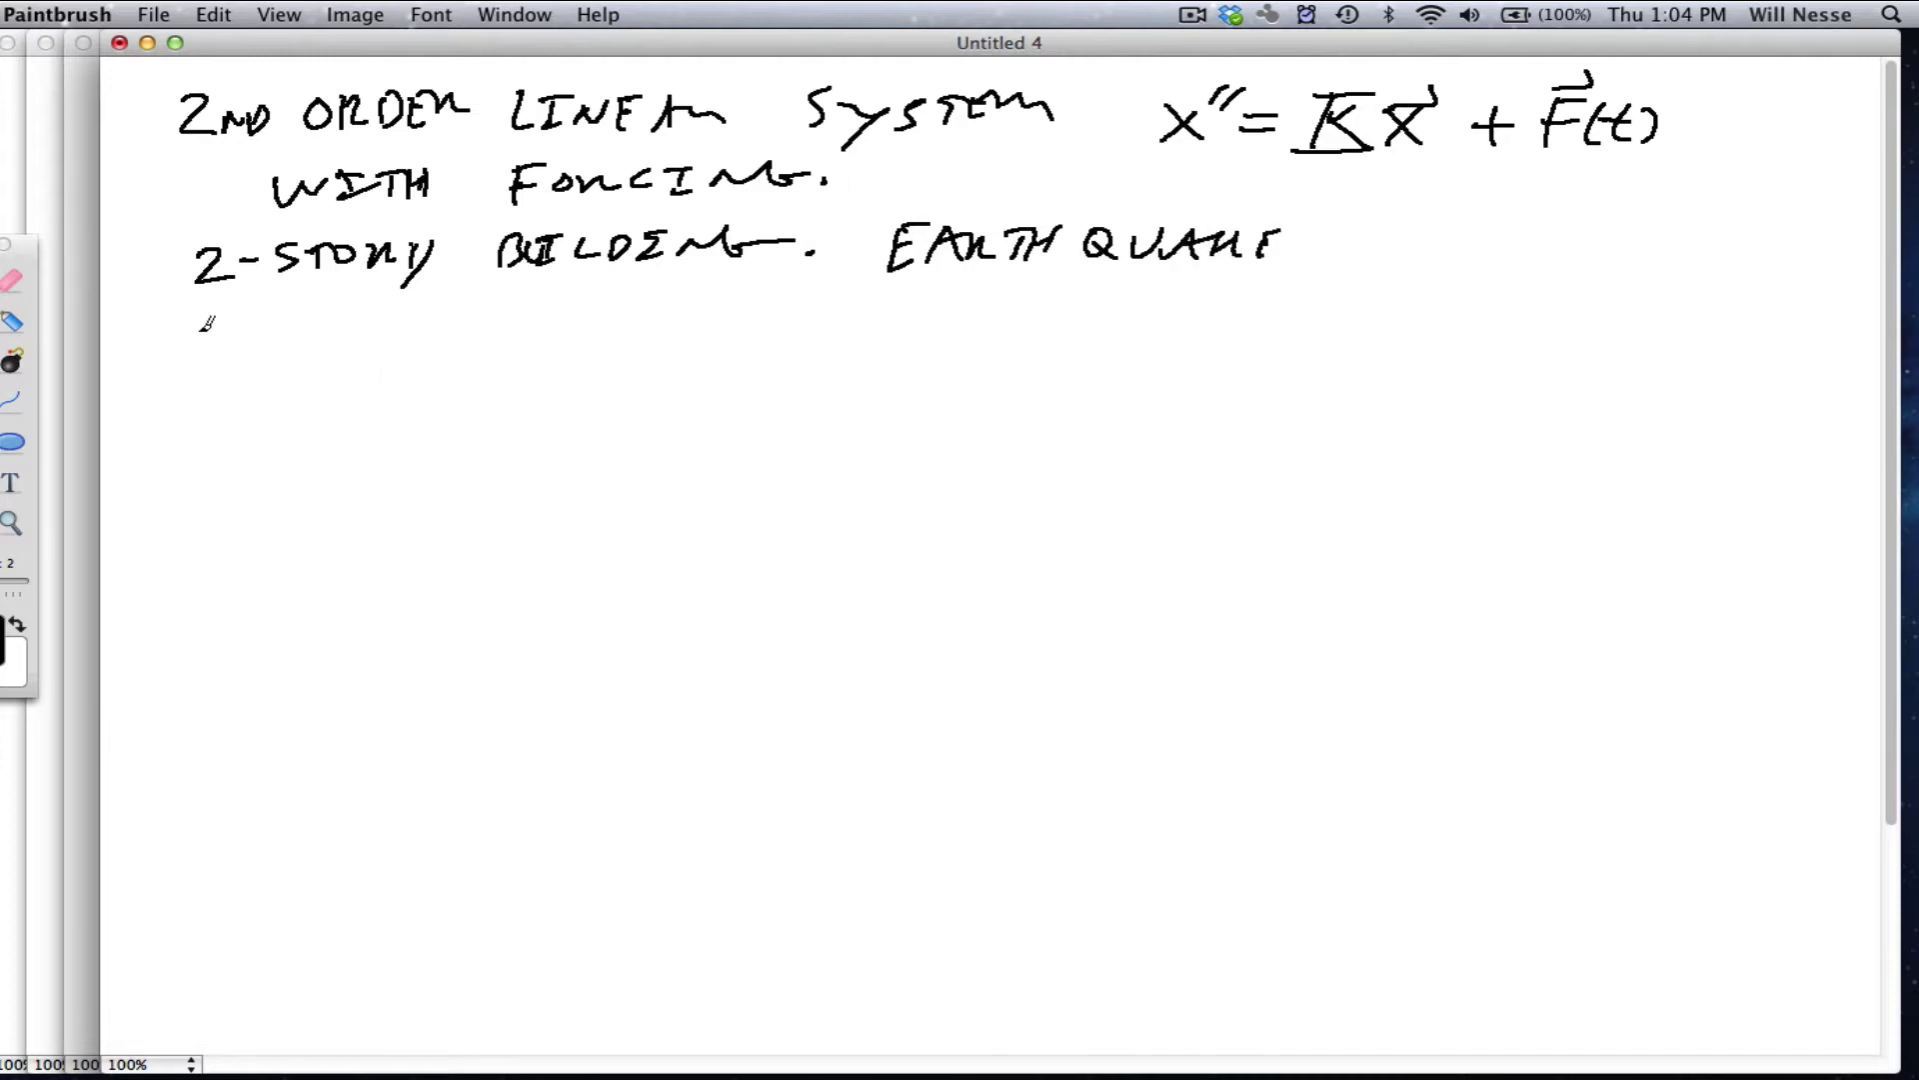
mouse_move(203, 332)
left_mouse_down()
mouse_move(208, 432)
mouse_move(204, 338)
mouse_move(346, 322)
mouse_move(230, 335)
mouse_move(345, 318)
mouse_move(345, 432)
mouse_move(207, 440)
mouse_move(256, 377)
mouse_move(322, 398)
left_mouse_up()
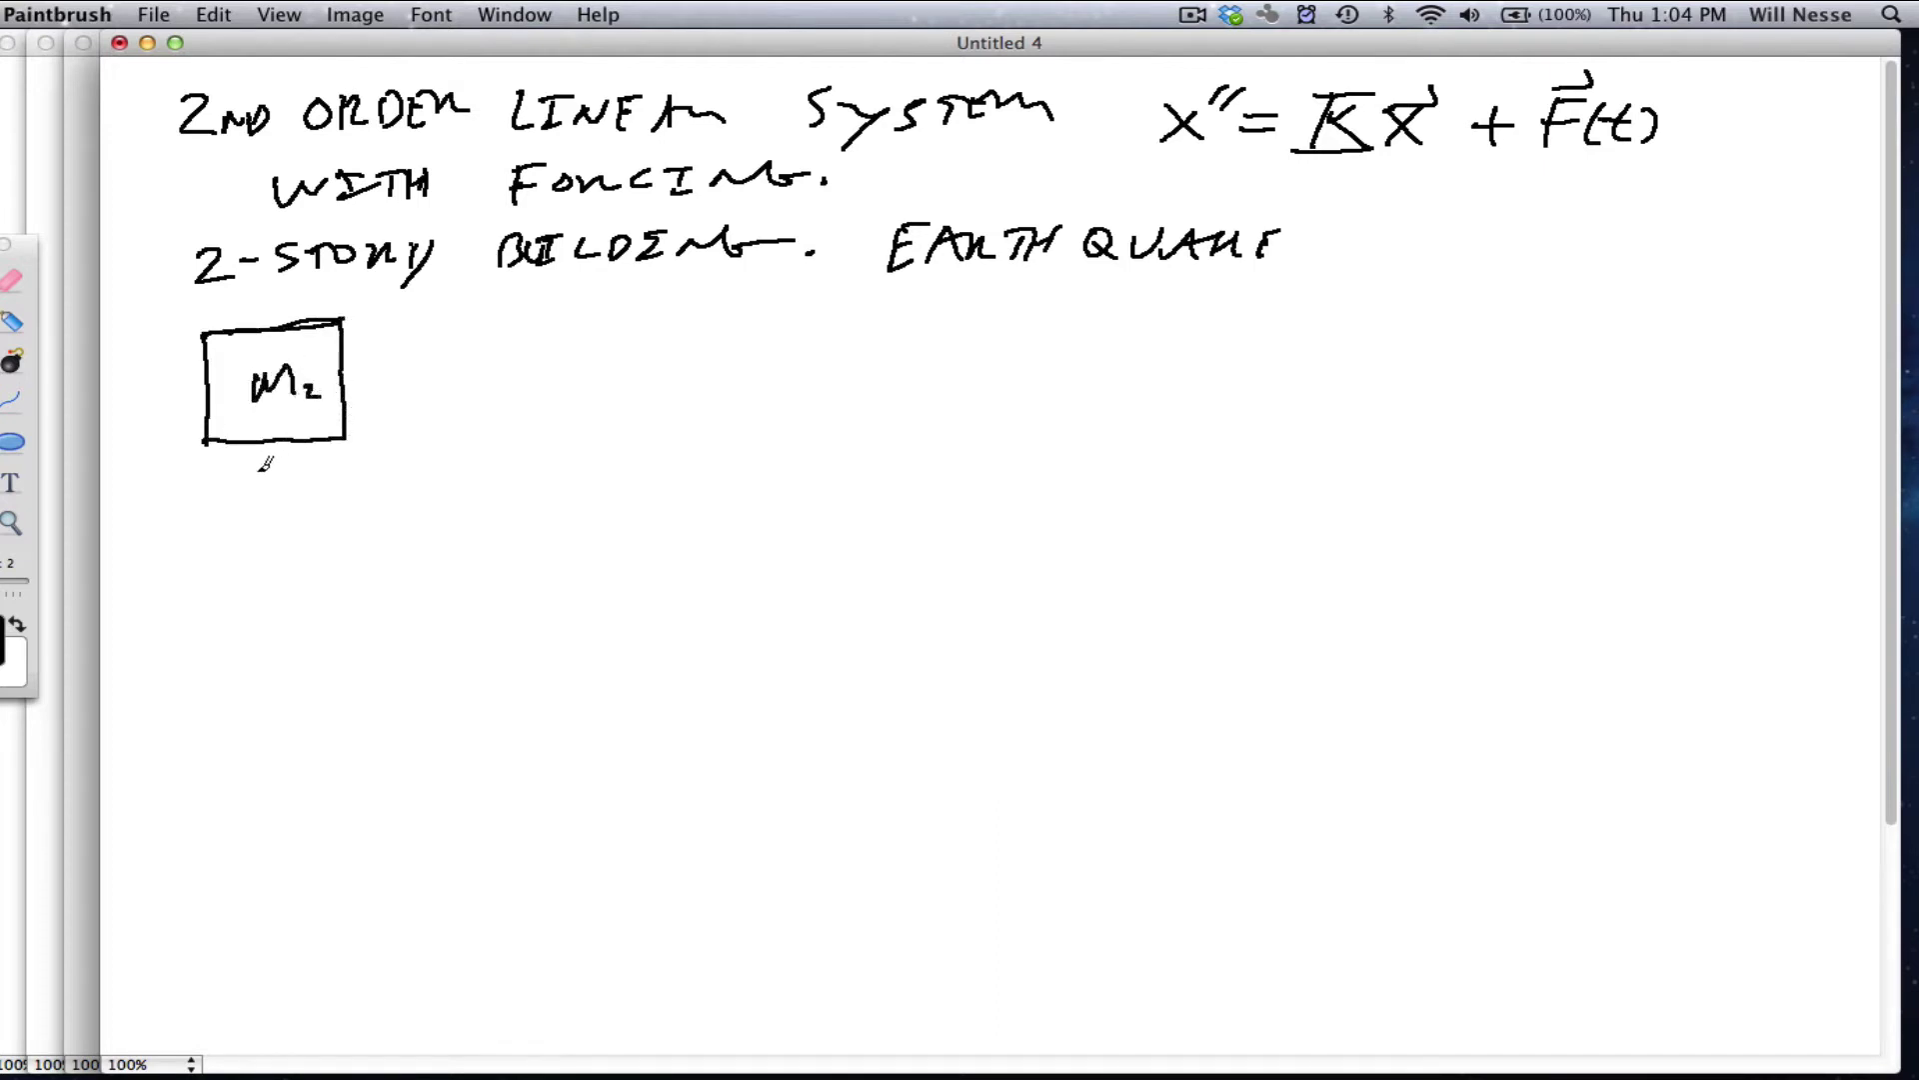
- Draw the spring under m2, the m1 box, and its base with wheels and a ground line
mouse_move(208, 443)
left_mouse_down()
mouse_move(235, 472)
mouse_move(346, 455)
mouse_move(352, 490)
mouse_move(212, 518)
mouse_move(210, 625)
mouse_move(322, 614)
mouse_move(364, 579)
mouse_move(350, 492)
left_mouse_up()
left_click_drag(268, 570, 320, 590)
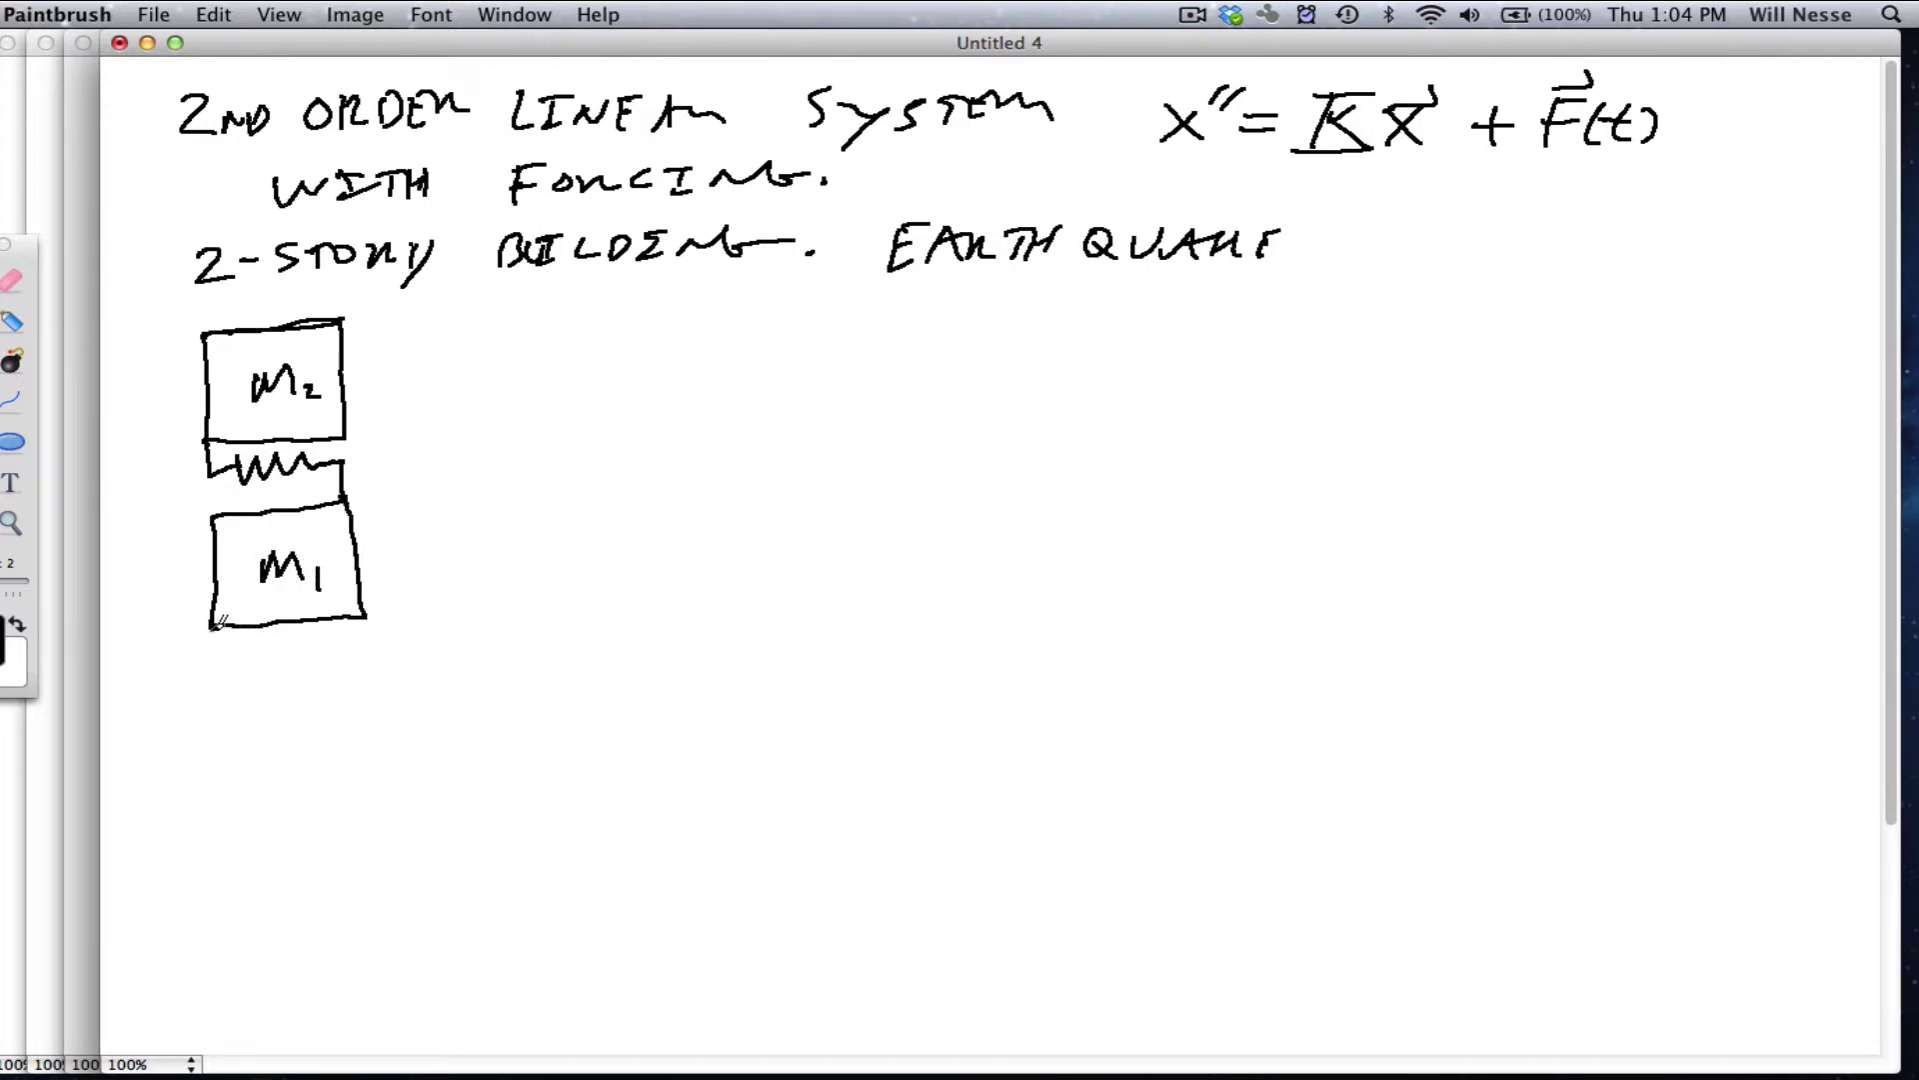
mouse_move(213, 626)
left_mouse_down()
mouse_move(224, 660)
mouse_move(369, 648)
left_mouse_up()
left_click(367, 656)
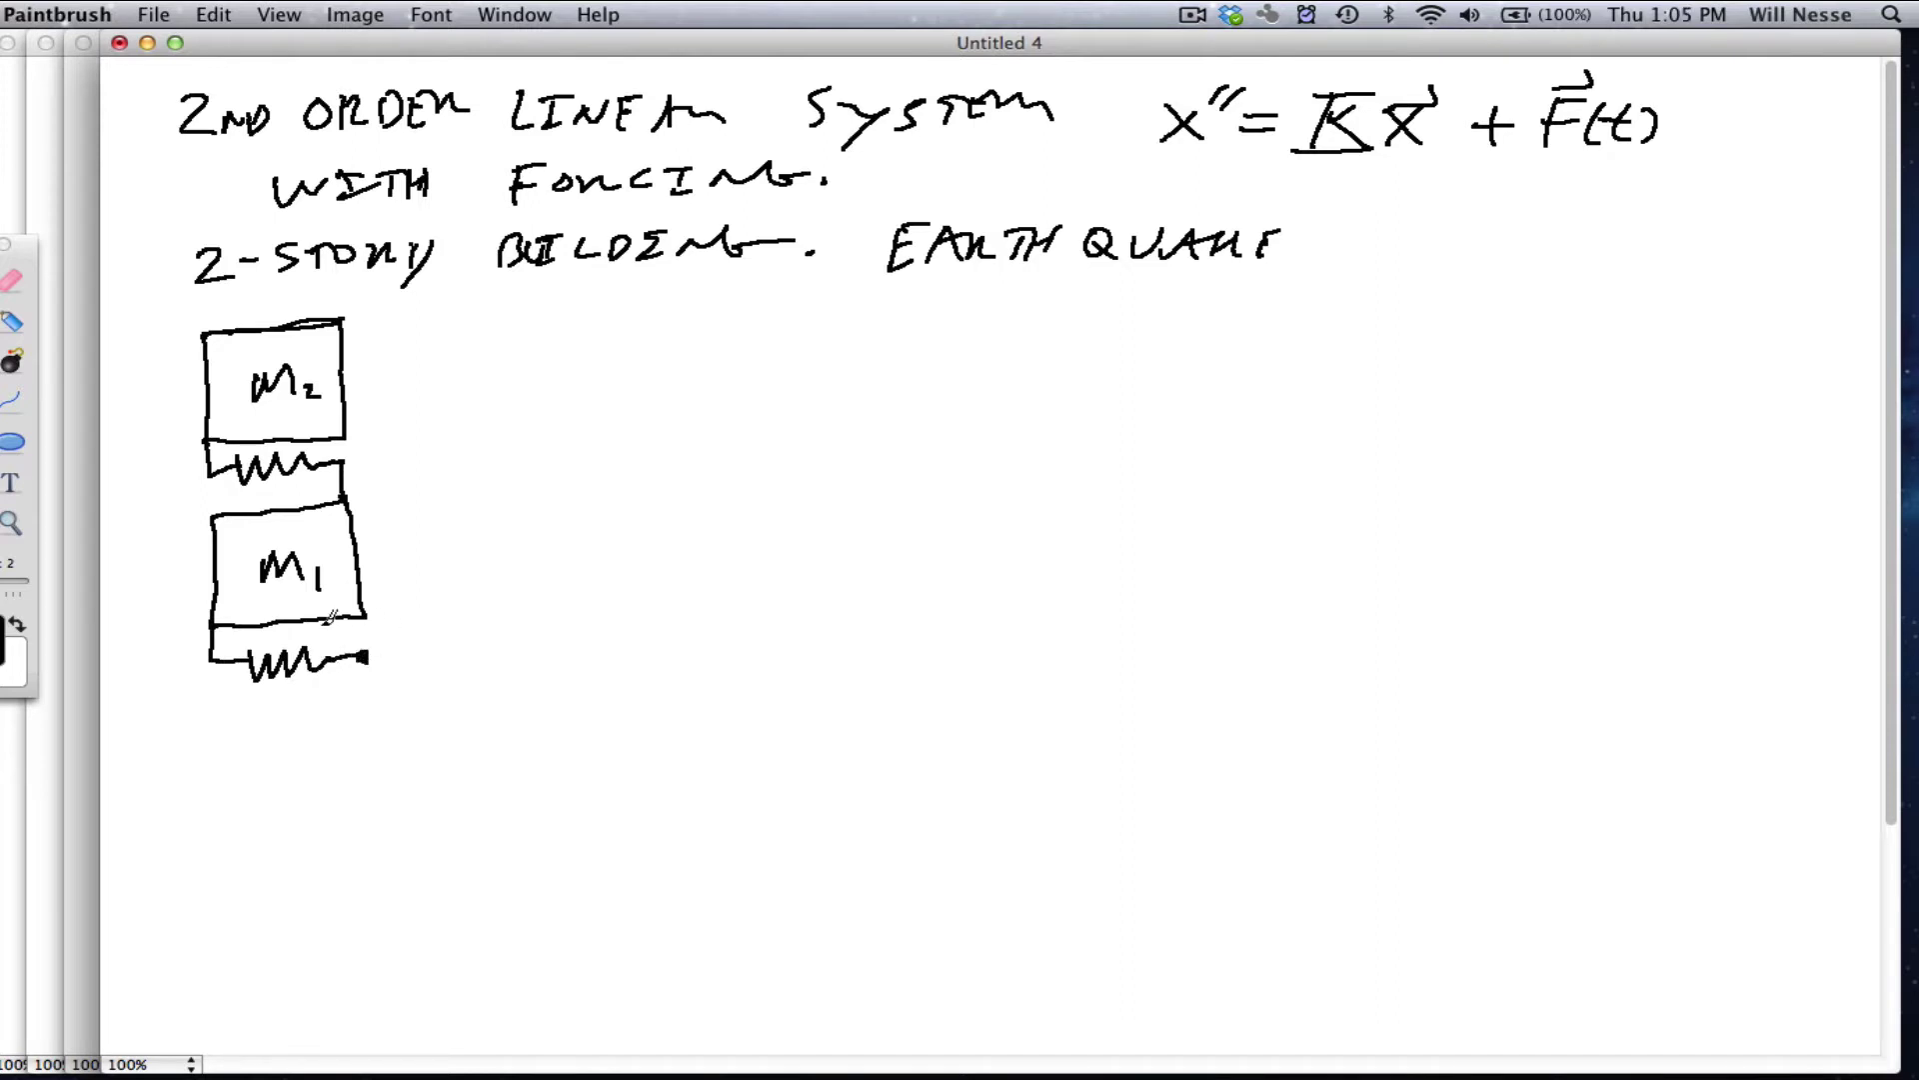
left_click_drag(218, 634, 220, 634)
left_click_drag(362, 619, 364, 618)
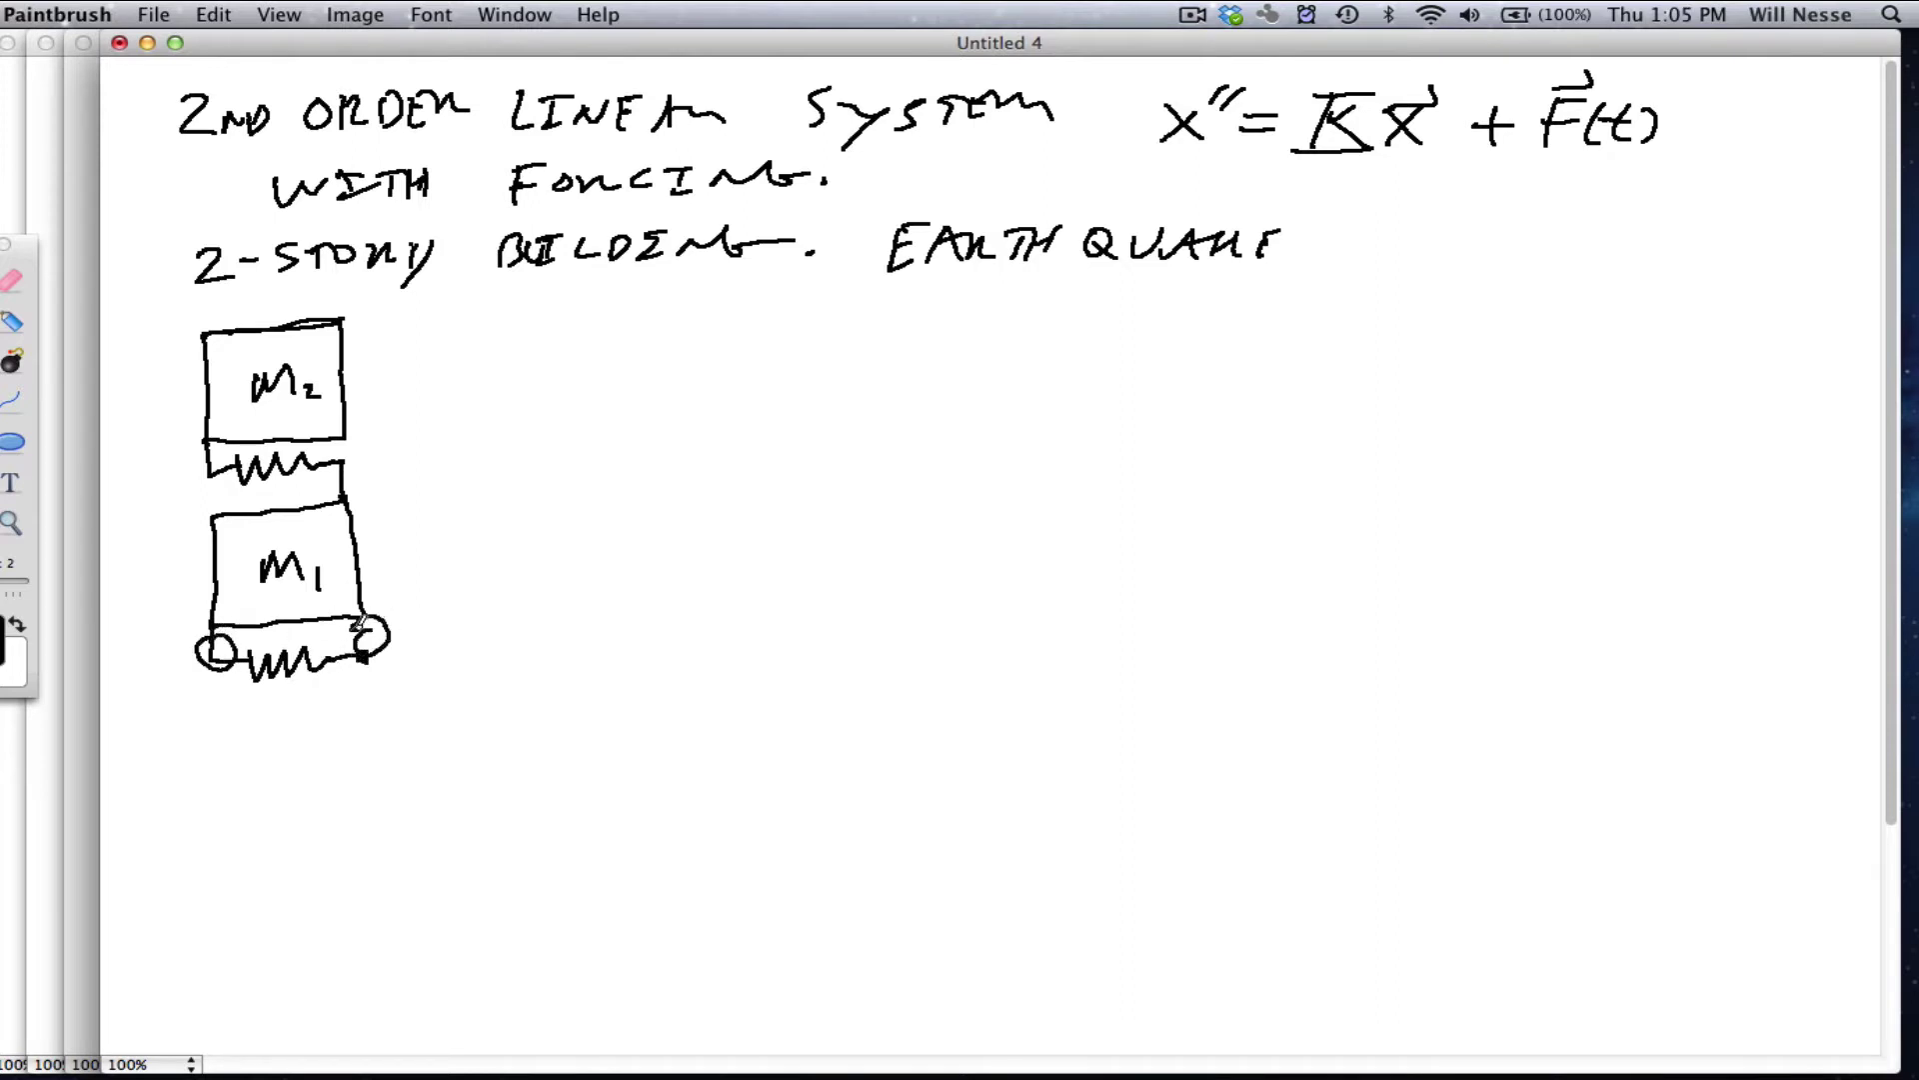
mouse_move(172, 663)
left_mouse_down()
mouse_move(377, 653)
mouse_move(377, 715)
left_mouse_up()
- Add the upper floor line with wheels and join it to the m1 block
left_click_drag(190, 488, 411, 467)
mouse_move(184, 439)
left_mouse_down()
mouse_move(200, 478)
mouse_move(236, 445)
left_mouse_up()
mouse_move(366, 451)
left_mouse_down()
mouse_move(338, 468)
mouse_move(360, 455)
left_mouse_up()
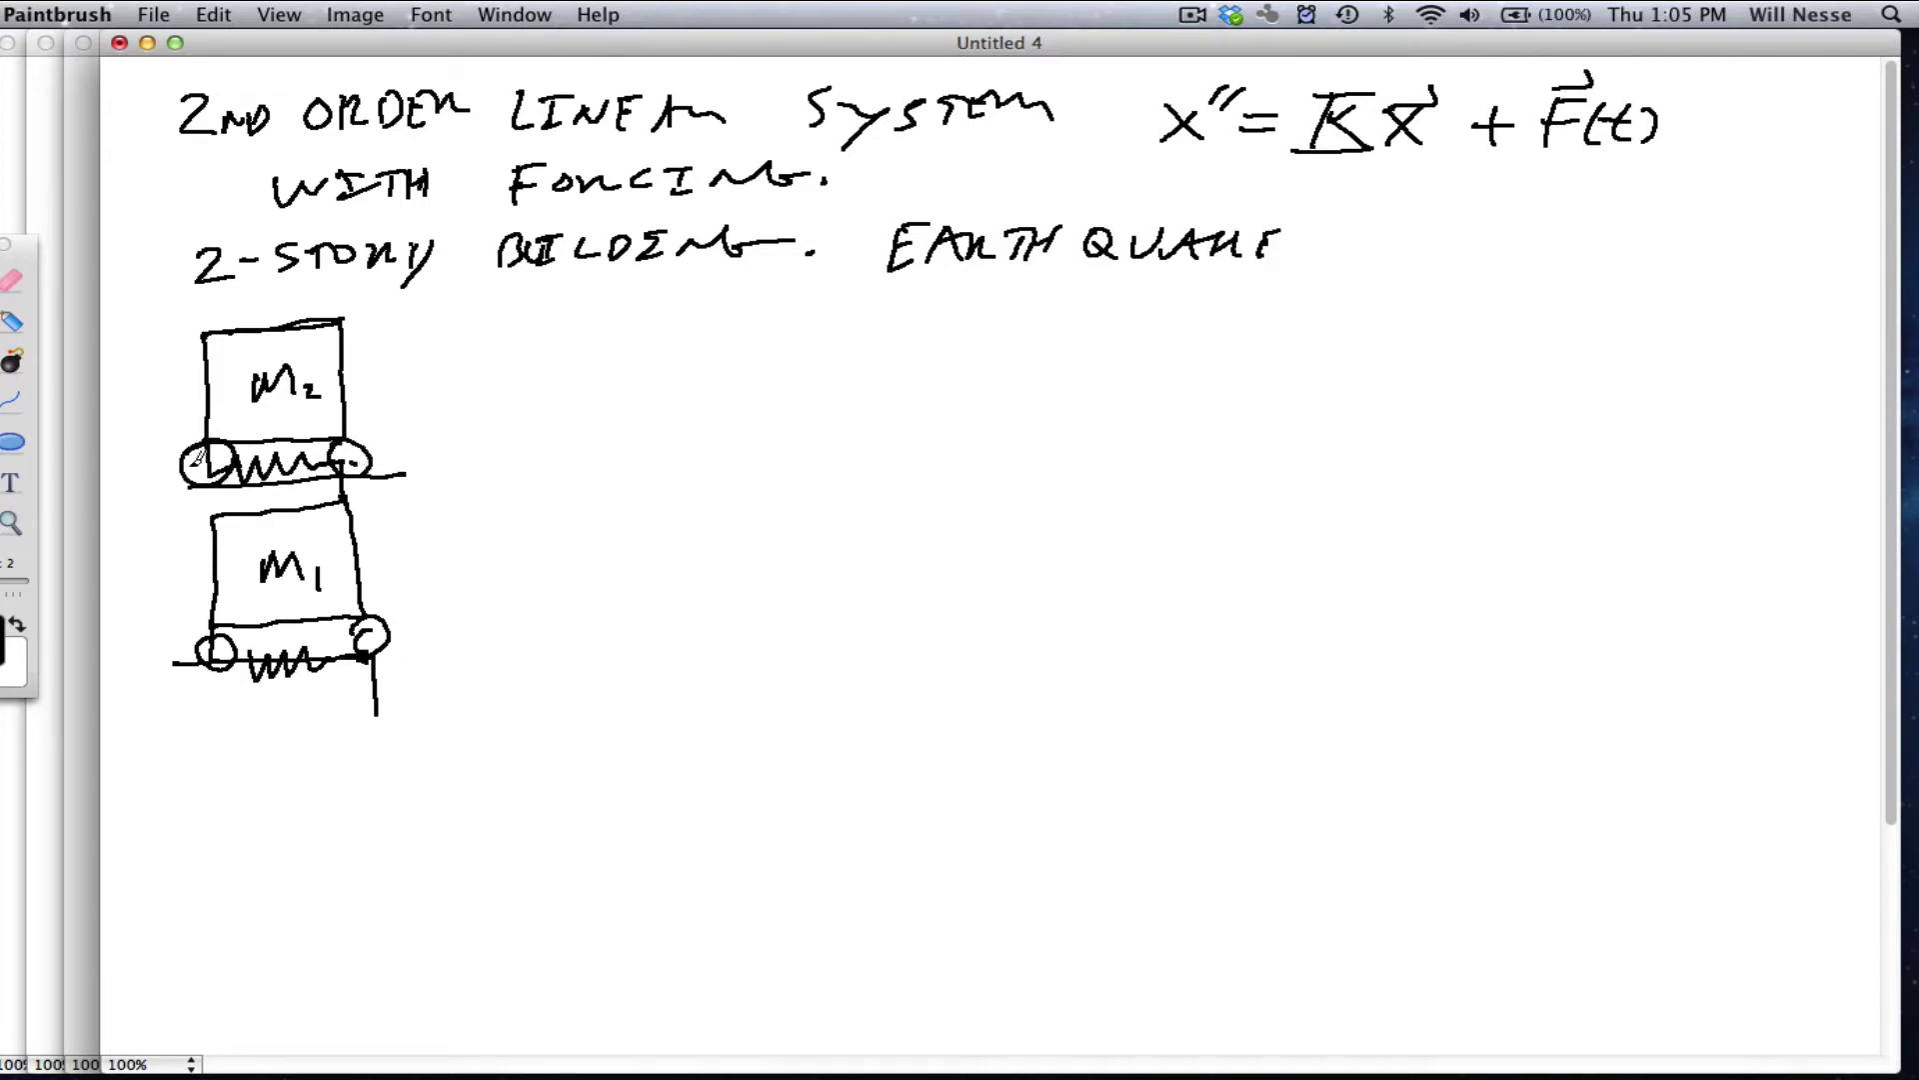
left_click(196, 464)
mouse_move(233, 486)
left_mouse_down()
mouse_move(232, 513)
mouse_move(327, 501)
left_mouse_up()
left_click_drag(338, 480, 340, 501)
- Draw sideways motion arrows on both sides of m2 and m1
mouse_move(370, 383)
left_mouse_down()
mouse_move(459, 381)
mouse_move(440, 398)
left_mouse_up()
left_click_drag(200, 390, 128, 392)
mouse_move(212, 562)
left_mouse_down()
mouse_move(130, 560)
mouse_move(158, 572)
left_mouse_up()
mouse_move(383, 550)
left_mouse_down()
mouse_move(438, 545)
mouse_move(415, 569)
left_mouse_up()
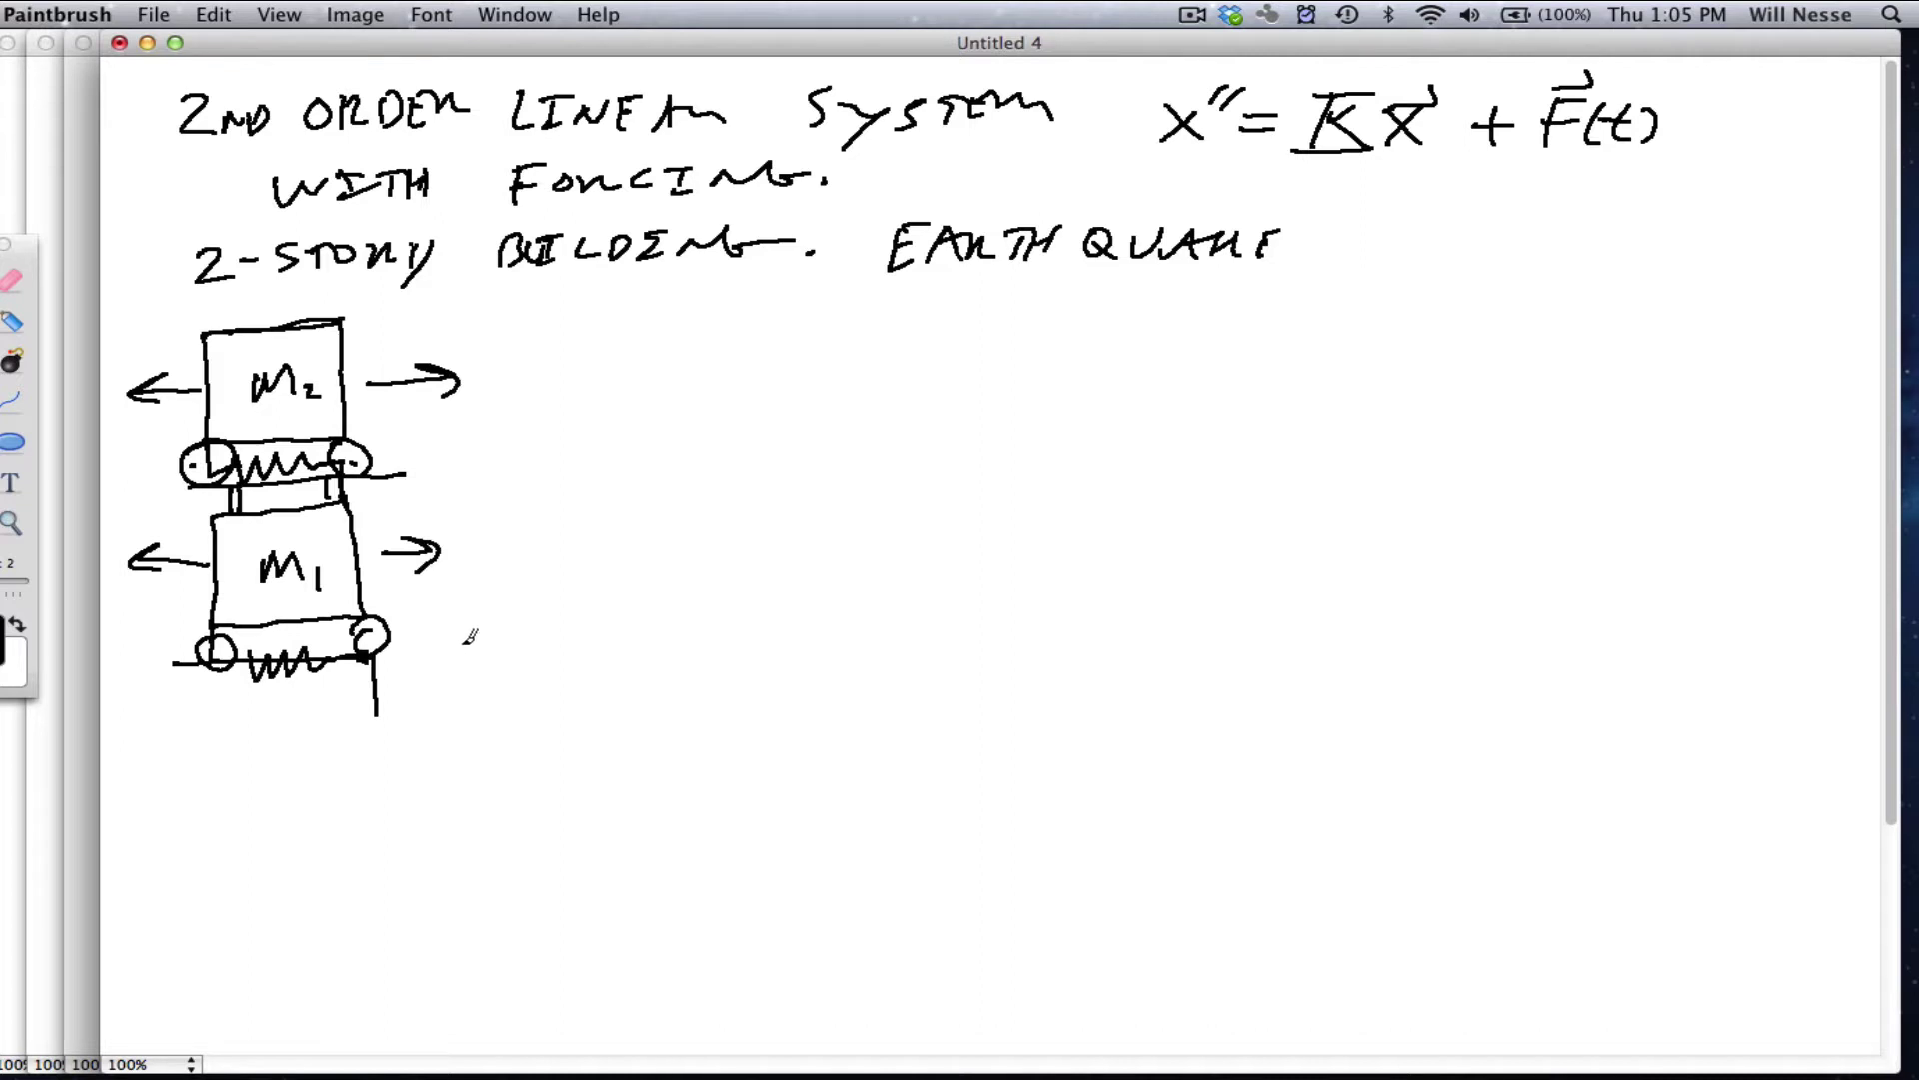
- Label the base force F(t) with arrows pointing to the base and a shaking wave line
mouse_move(492, 690)
left_mouse_down()
mouse_move(455, 697)
mouse_move(513, 717)
mouse_move(540, 671)
left_mouse_up()
left_click_drag(514, 694, 557, 716)
left_click_drag(570, 675, 572, 712)
left_click_drag(562, 690, 596, 712)
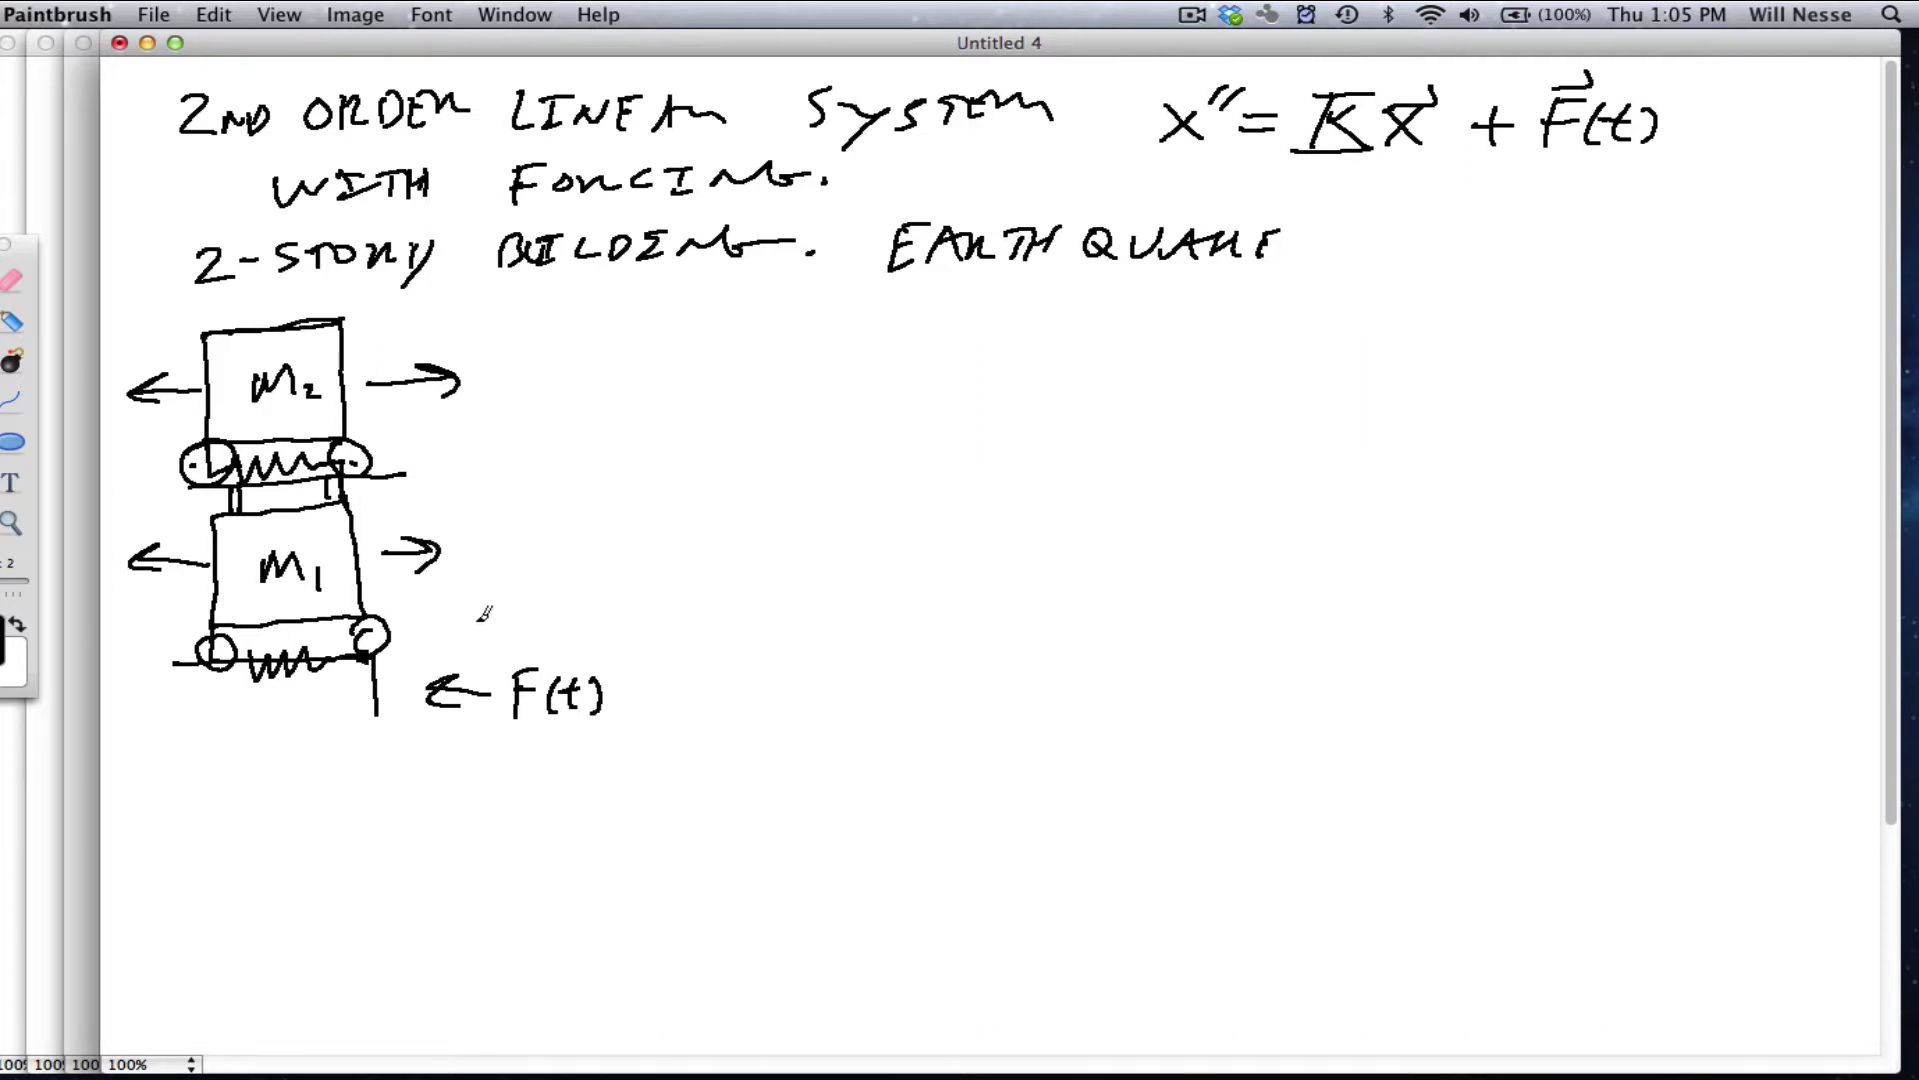
mouse_move(485, 612)
left_mouse_down()
mouse_move(395, 592)
mouse_move(432, 558)
left_mouse_up()
left_click_drag(497, 666, 430, 618)
left_click_drag(438, 642, 455, 633)
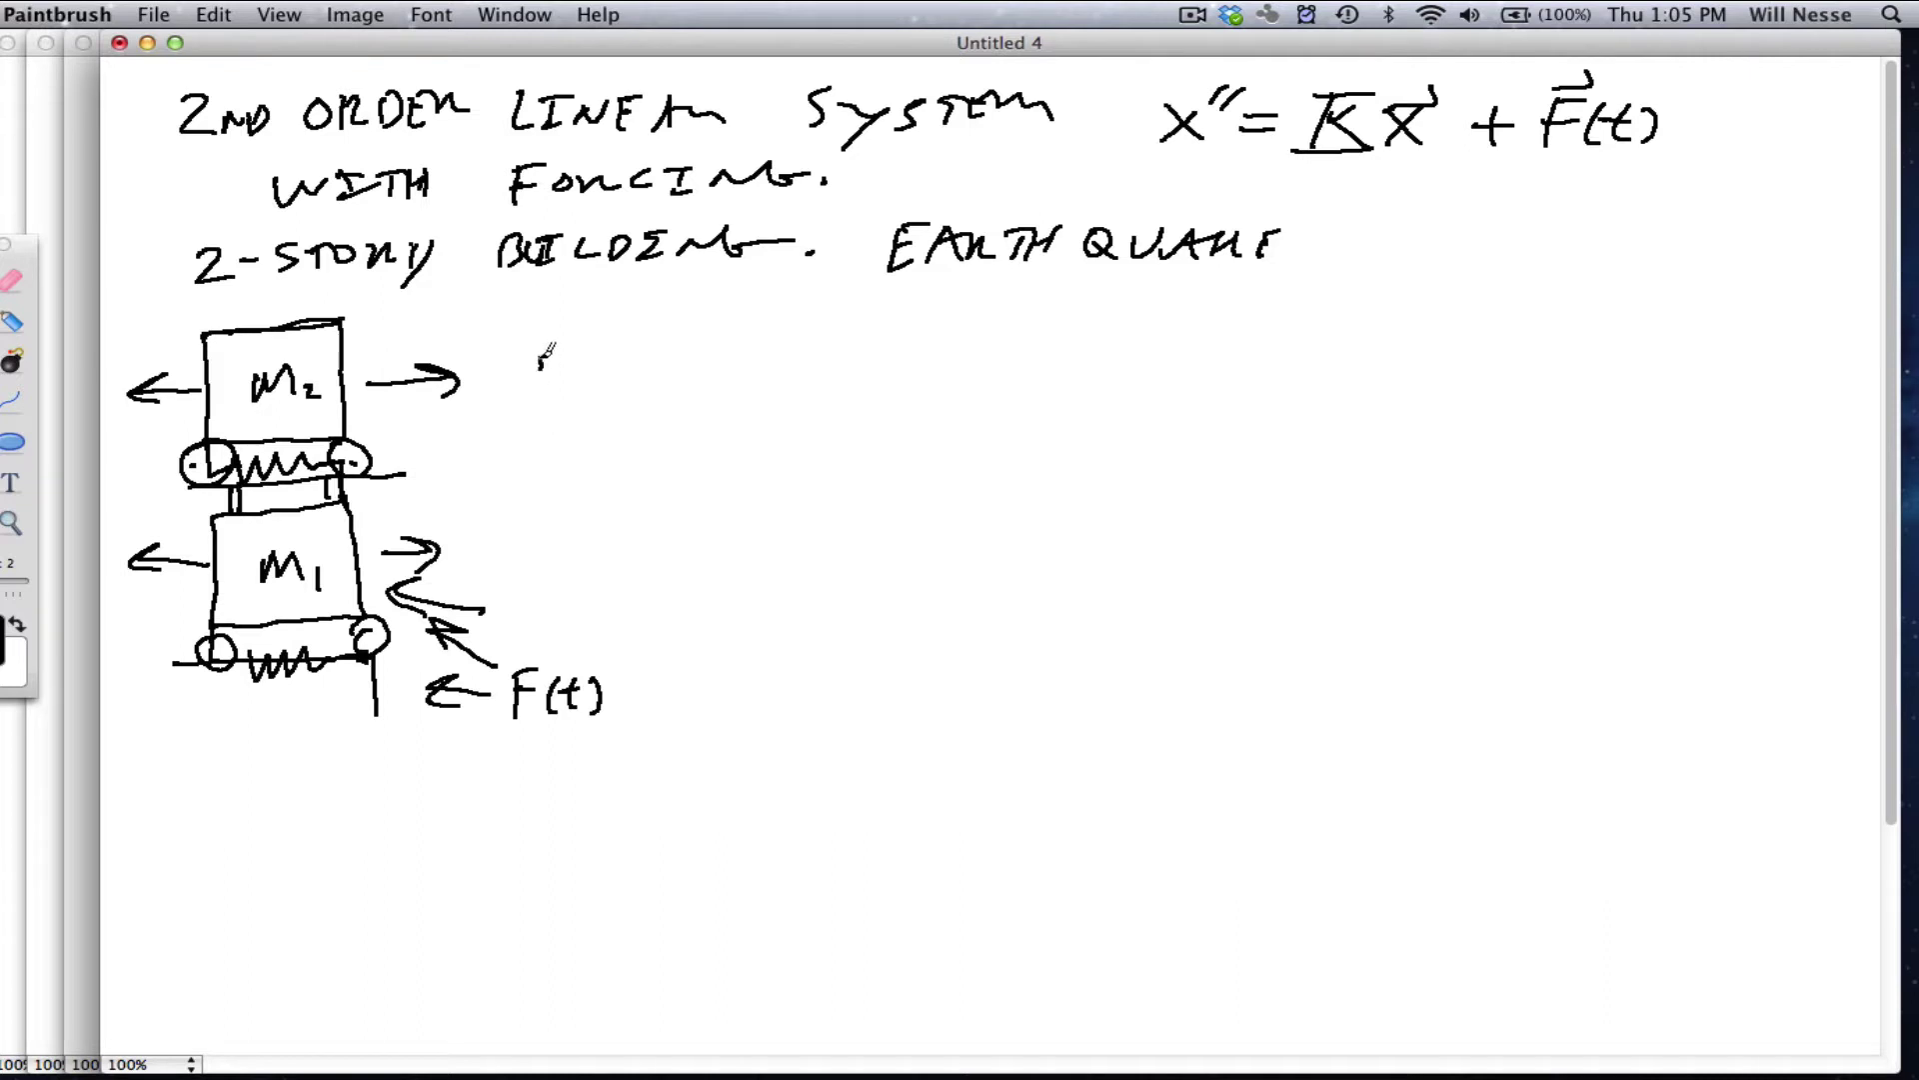
- Write F(t) = [1; 0]·cos(ωt) to the right of m2
left_click_drag(540, 350, 536, 402)
left_click_drag(538, 376, 559, 374)
mouse_move(540, 350)
left_mouse_down()
mouse_move(570, 346)
mouse_move(548, 344)
mouse_move(578, 394)
mouse_move(600, 392)
left_mouse_up()
mouse_move(586, 362)
left_mouse_down()
mouse_move(612, 359)
mouse_move(622, 393)
mouse_move(664, 356)
left_mouse_up()
left_click_drag(640, 371, 666, 369)
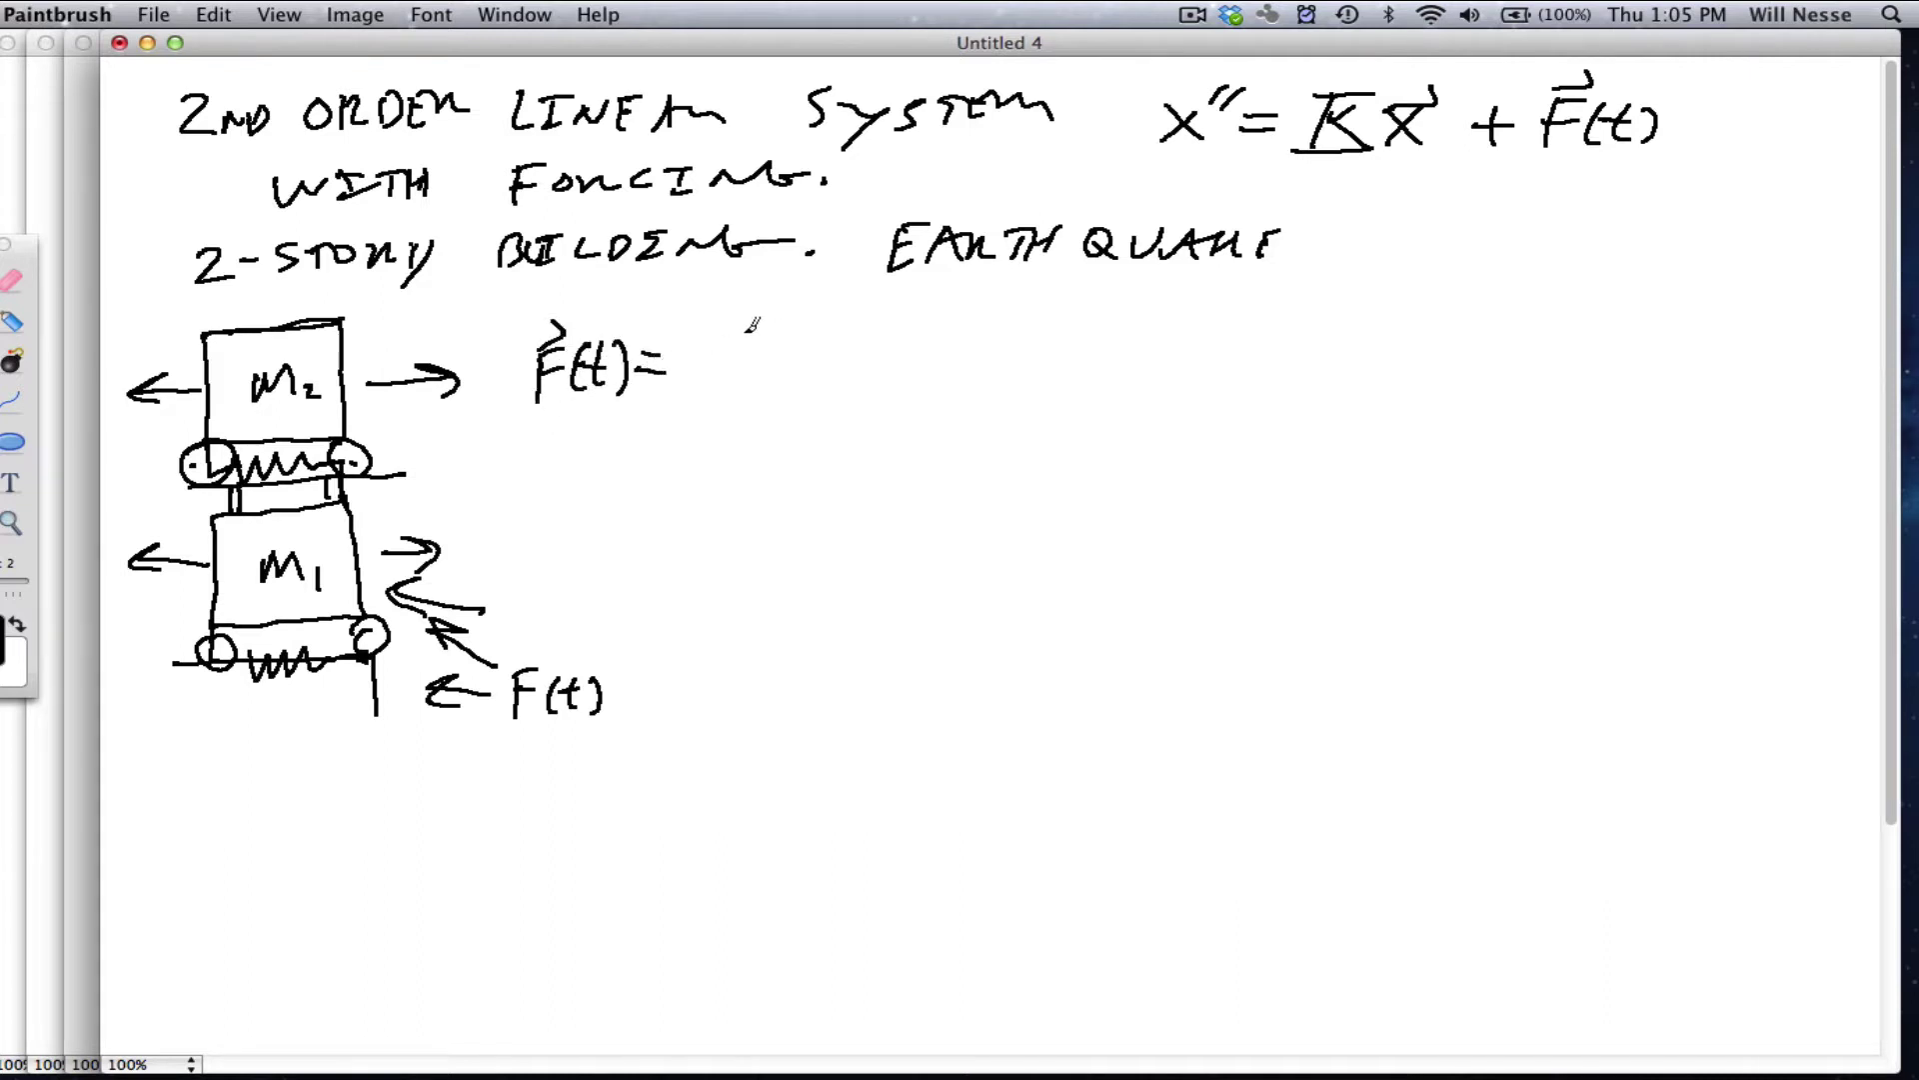
mouse_move(724, 311)
left_mouse_down()
mouse_move(697, 455)
mouse_move(728, 461)
left_mouse_up()
mouse_move(737, 329)
left_mouse_down()
mouse_move(745, 433)
mouse_move(788, 365)
mouse_move(750, 452)
left_mouse_up()
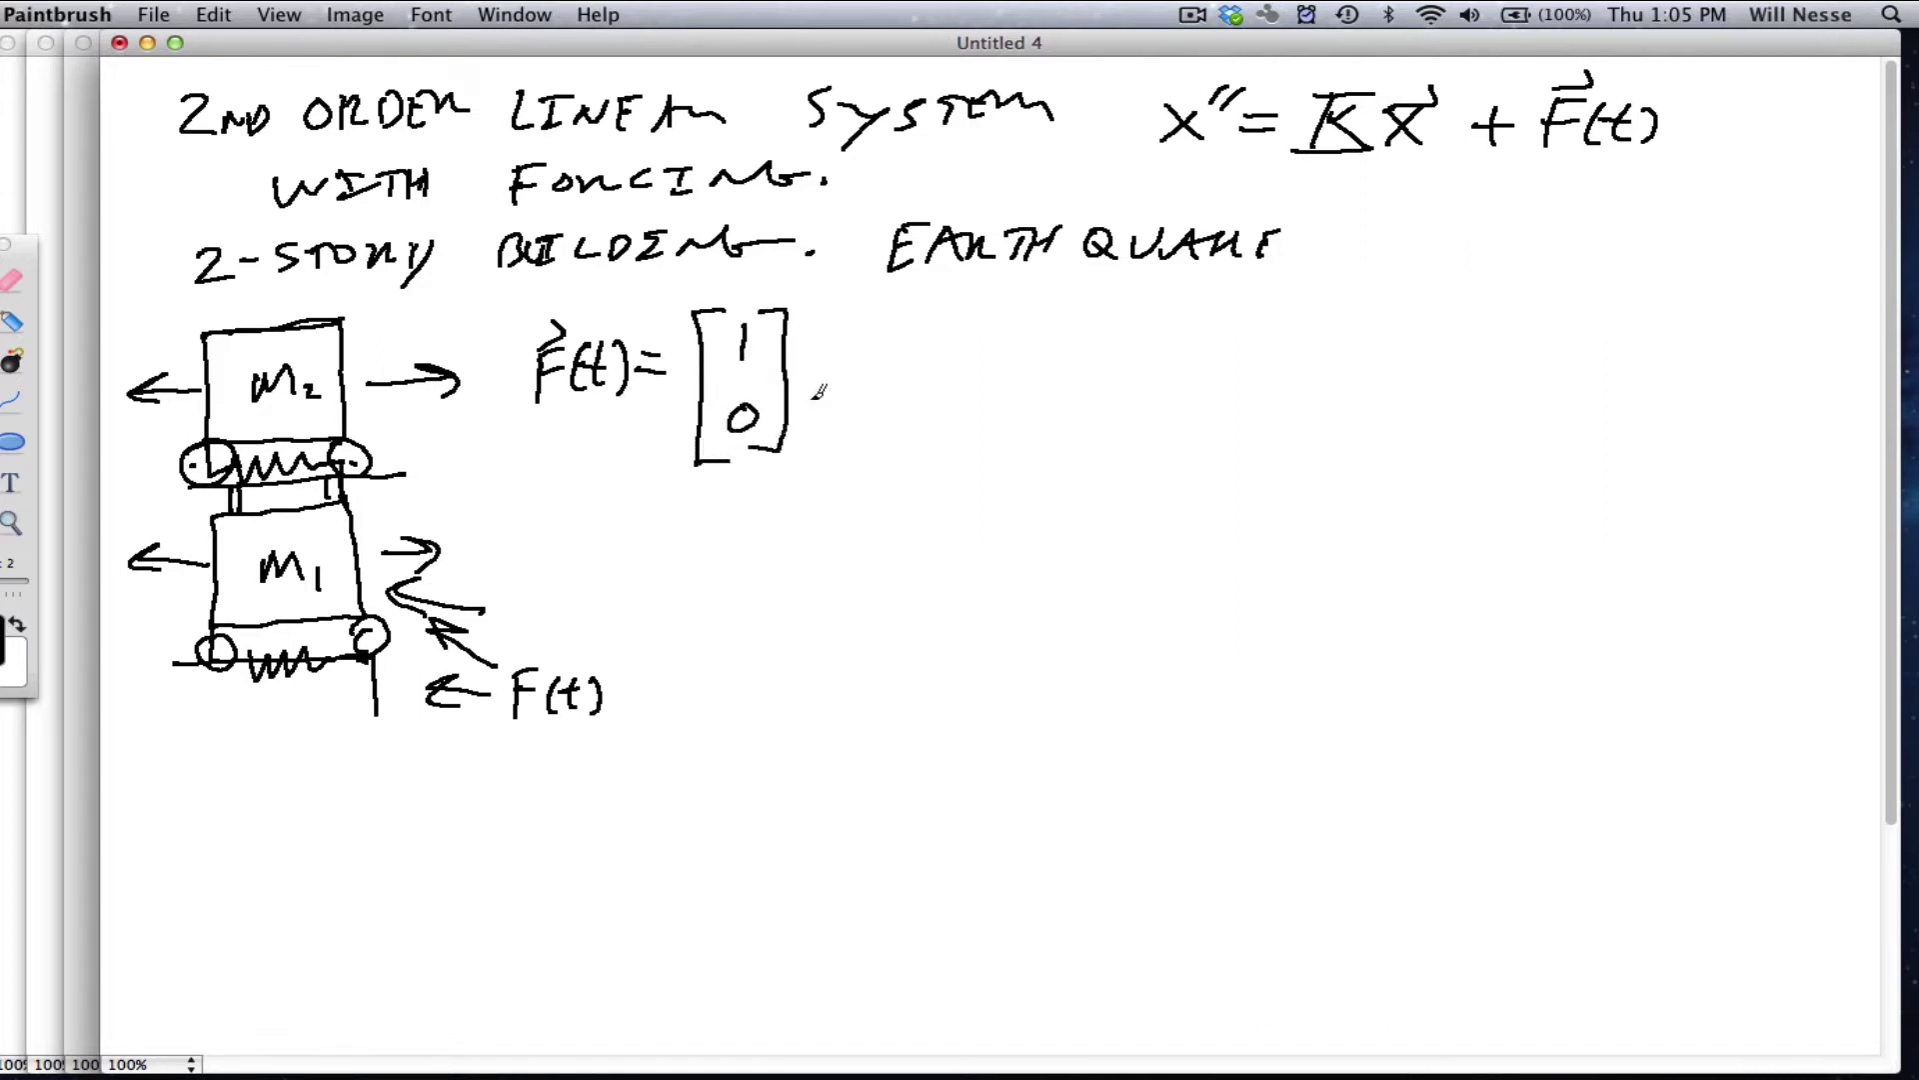
mouse_move(848, 371)
left_mouse_down()
mouse_move(845, 391)
mouse_move(876, 371)
mouse_move(926, 396)
mouse_move(1017, 355)
mouse_move(1003, 392)
left_mouse_up()
left_click_drag(1032, 336, 1034, 392)
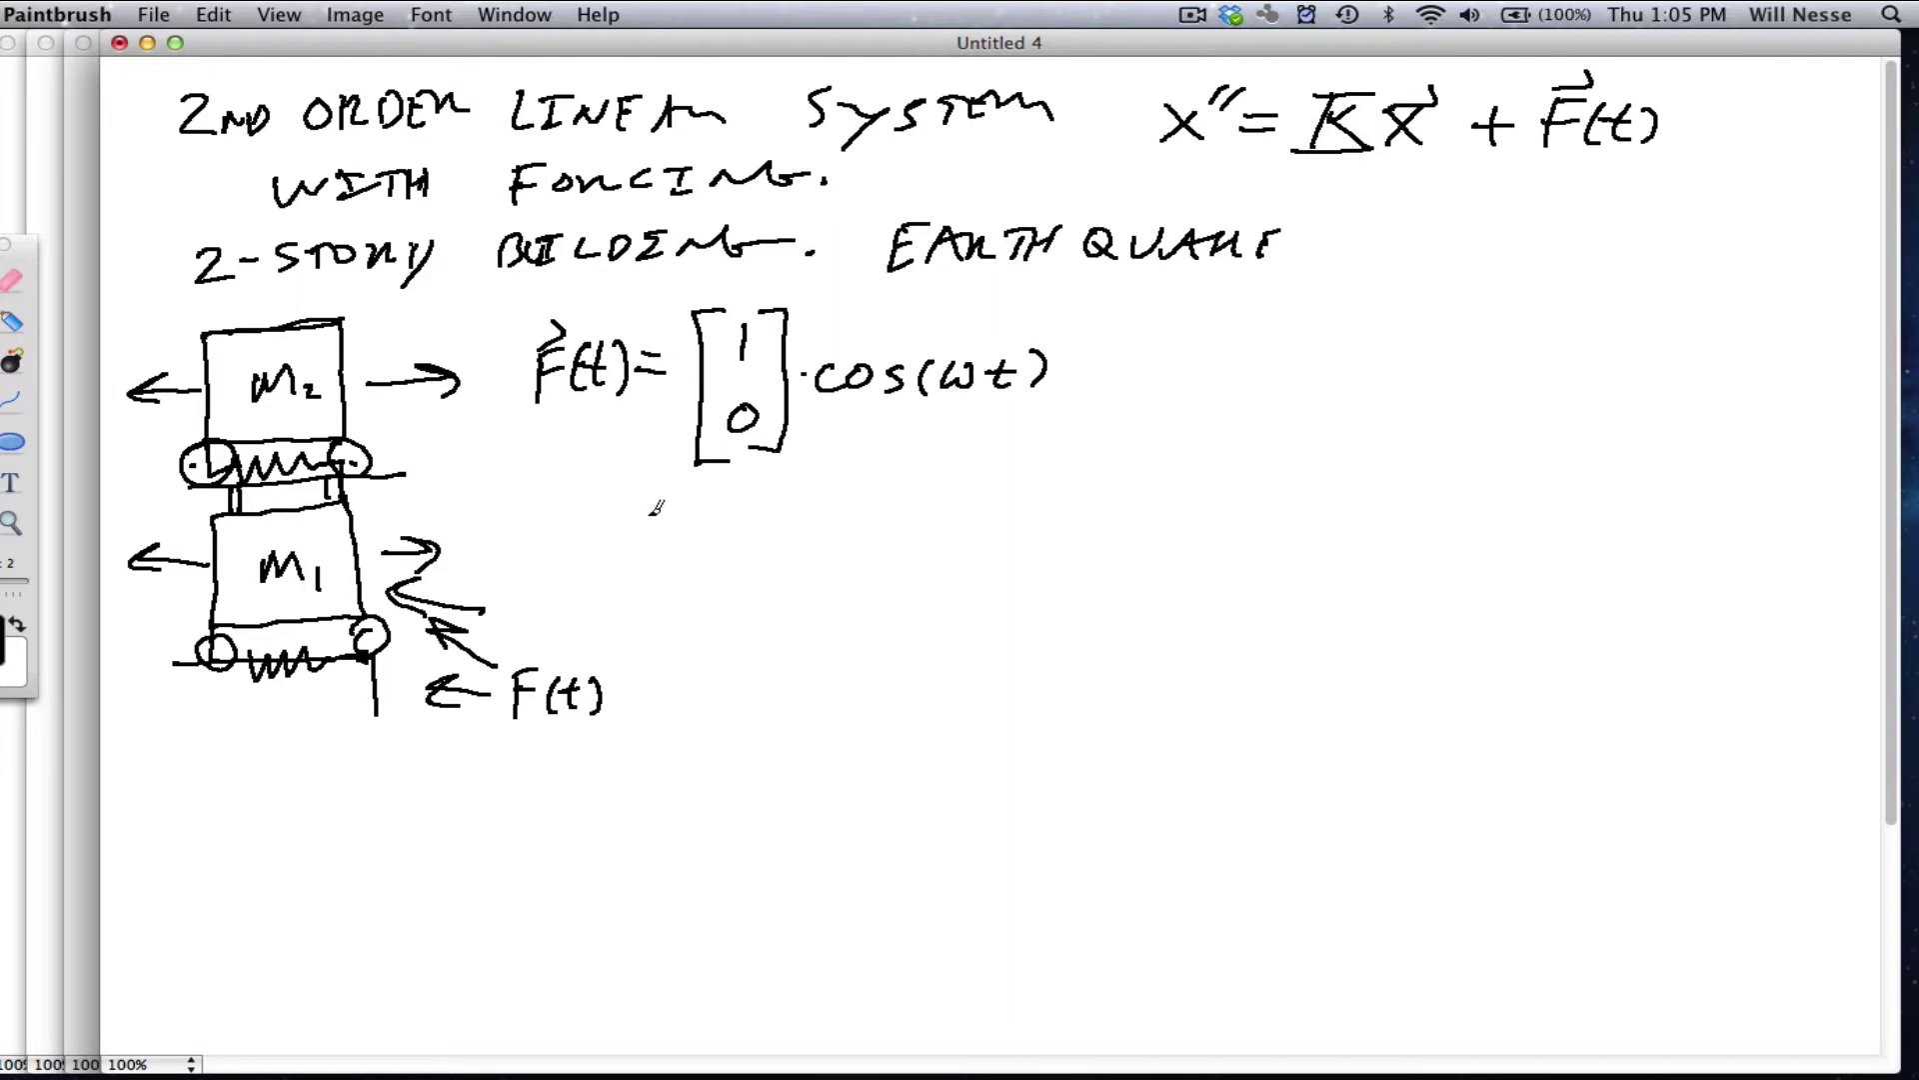
- Write m1 = 1 and m2 = 1 below it, and begin 'NO DAMPING'
mouse_move(664, 533)
left_mouse_down()
mouse_move(682, 503)
mouse_move(747, 522)
mouse_move(727, 543)
left_mouse_up()
left_click_drag(743, 502, 770, 511)
left_click_drag(758, 501, 802, 527)
mouse_move(665, 612)
left_mouse_down()
mouse_move(685, 580)
mouse_move(742, 608)
mouse_move(775, 569)
left_mouse_up()
left_click_drag(750, 584, 777, 580)
left_click_drag(804, 567, 804, 598)
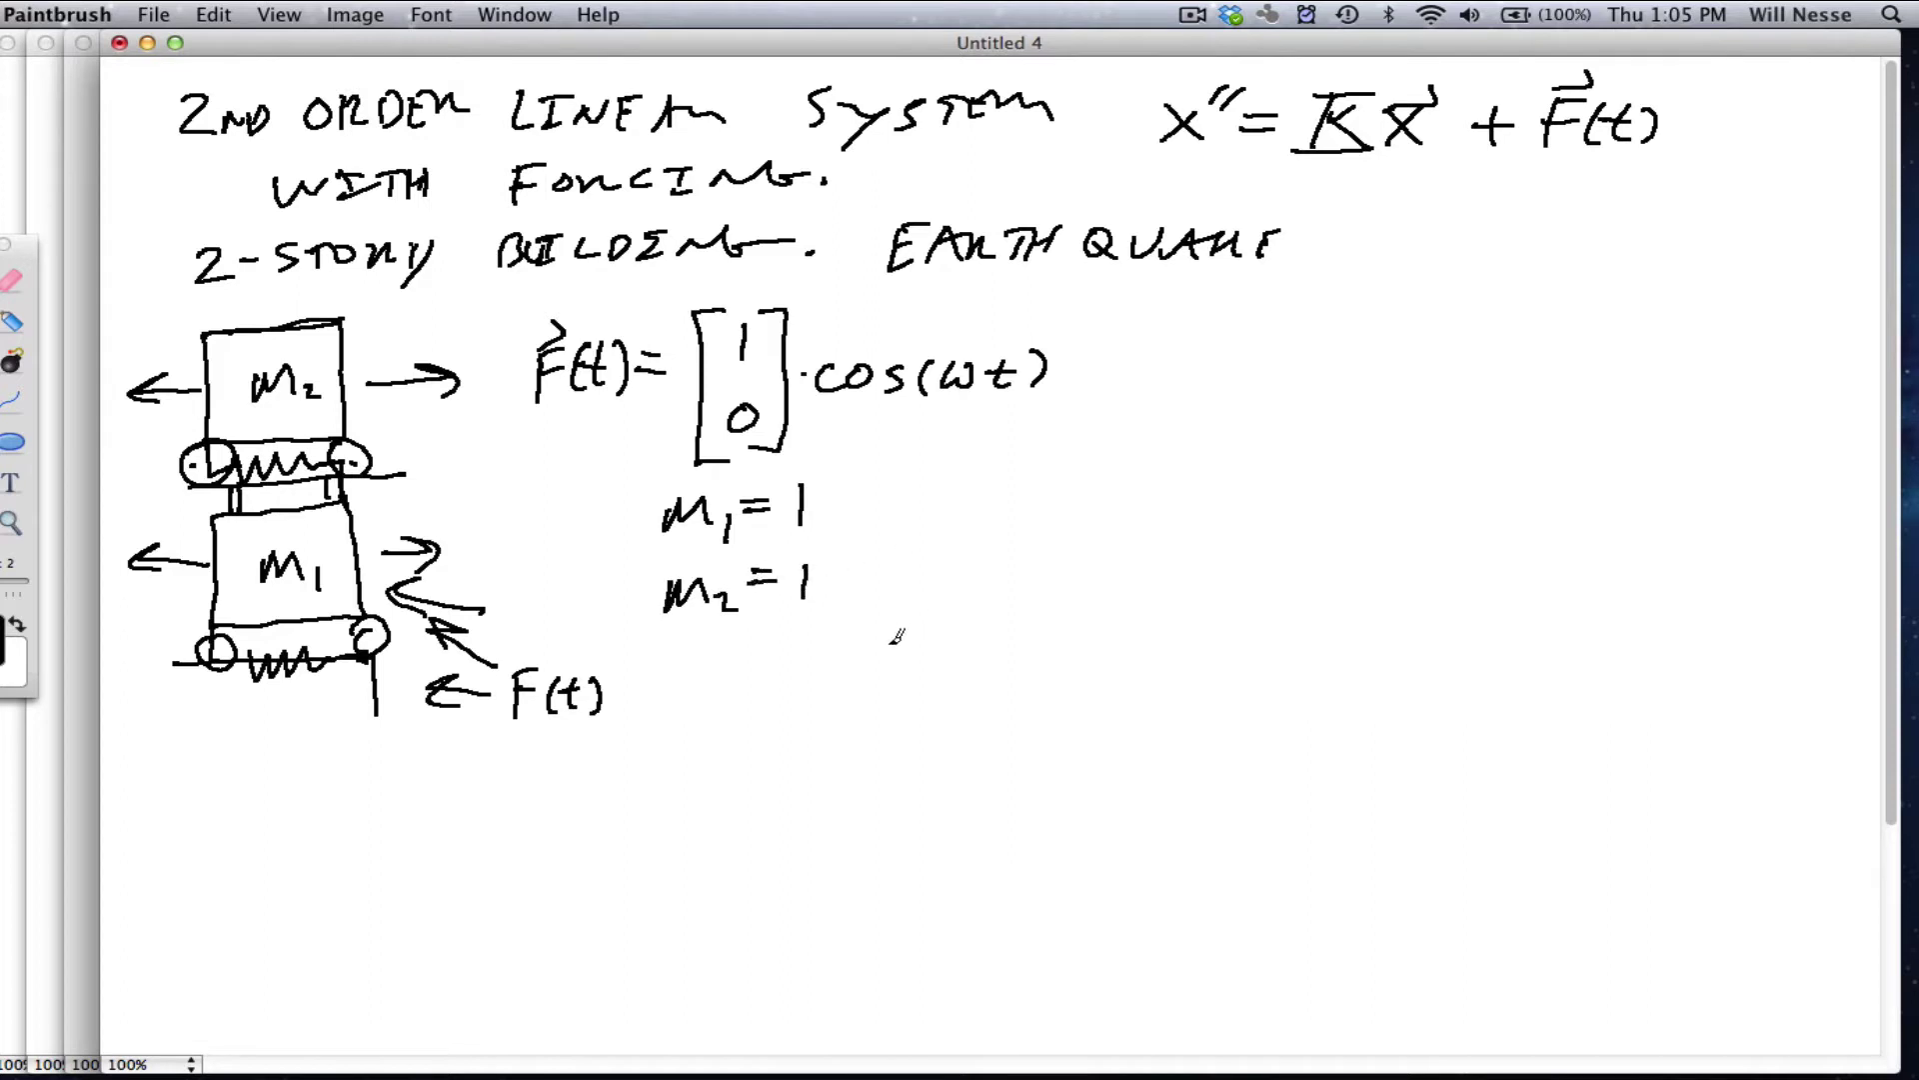
mouse_move(678, 678)
left_mouse_down()
mouse_move(681, 653)
mouse_move(950, 655)
left_mouse_up()
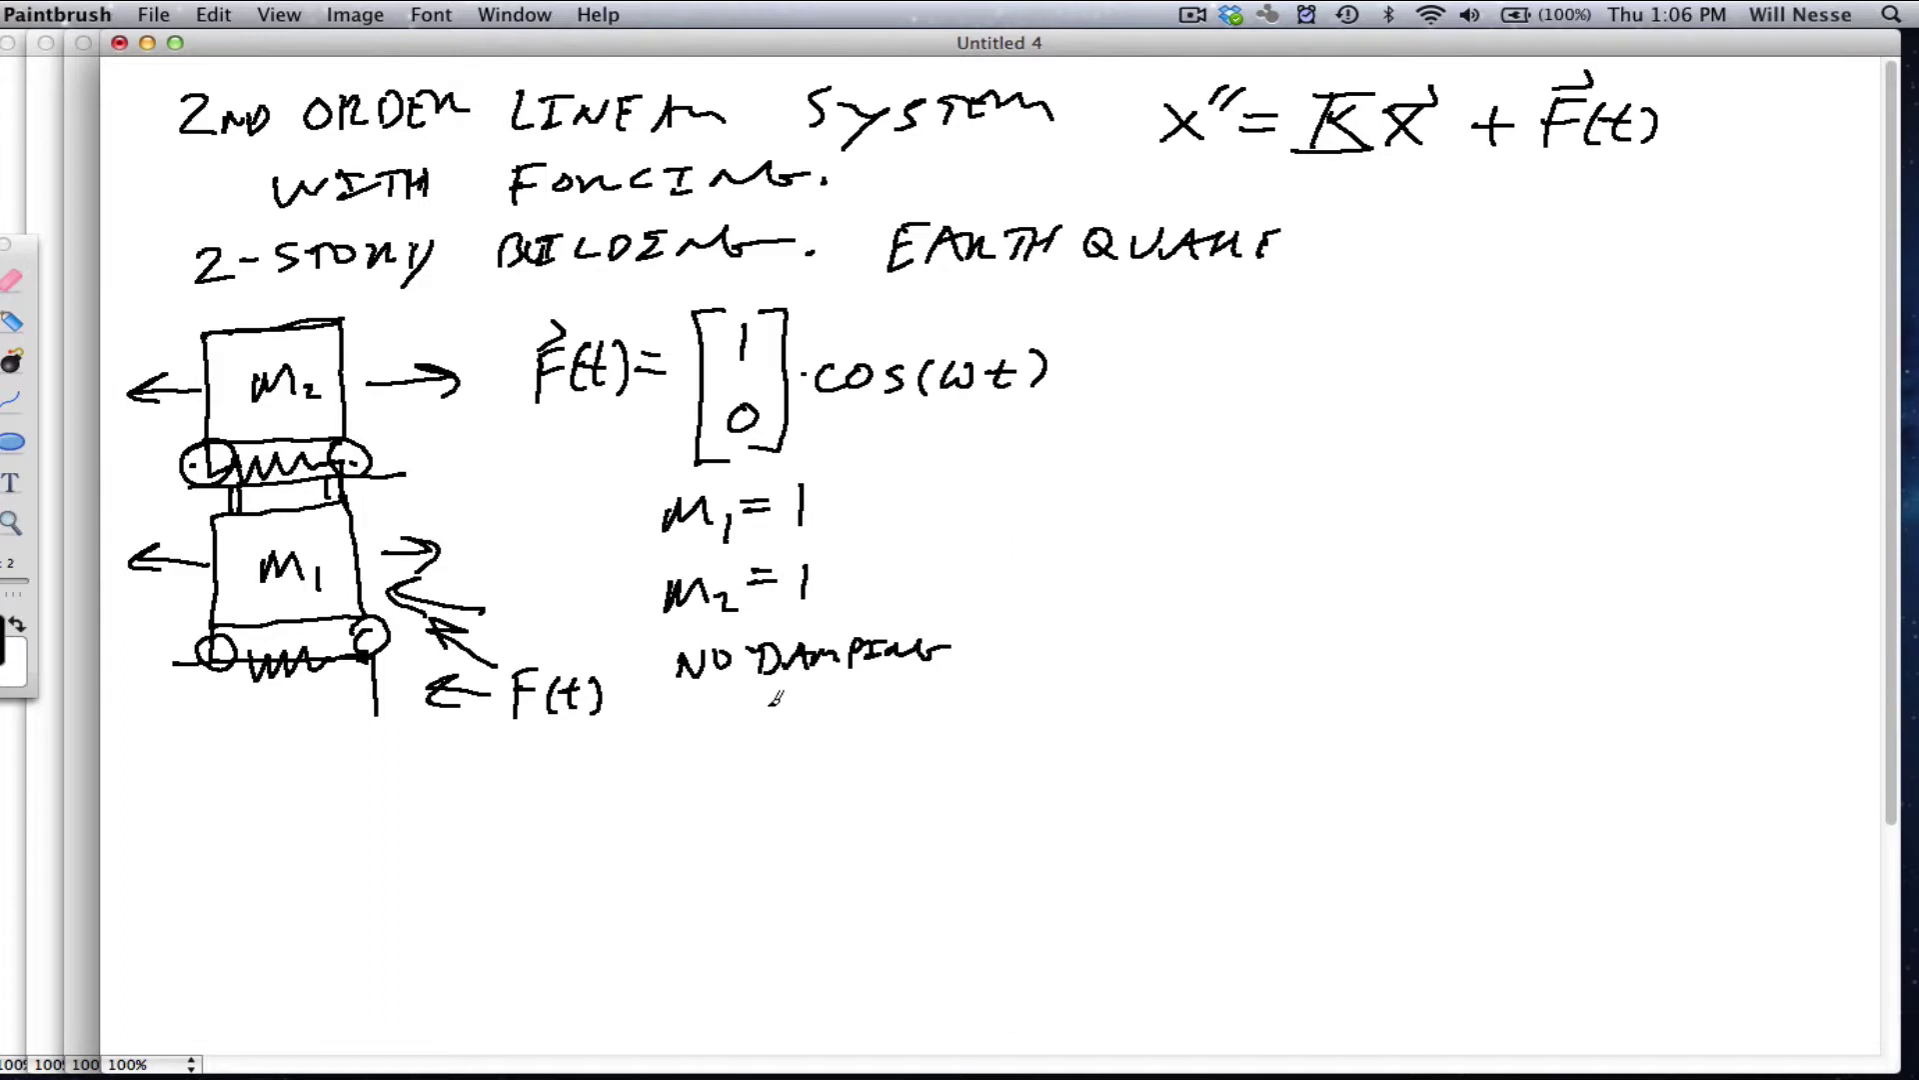
- Underline NO DAMPING and write K₁ = 3 with an arrow to the lower spring
left_click_drag(690, 692, 897, 671)
mouse_move(689, 728)
left_mouse_down()
mouse_move(687, 764)
mouse_move(760, 744)
left_mouse_up()
mouse_move(312, 730)
left_mouse_down()
mouse_move(306, 710)
mouse_move(272, 717)
mouse_move(468, 747)
mouse_move(662, 722)
left_mouse_up()
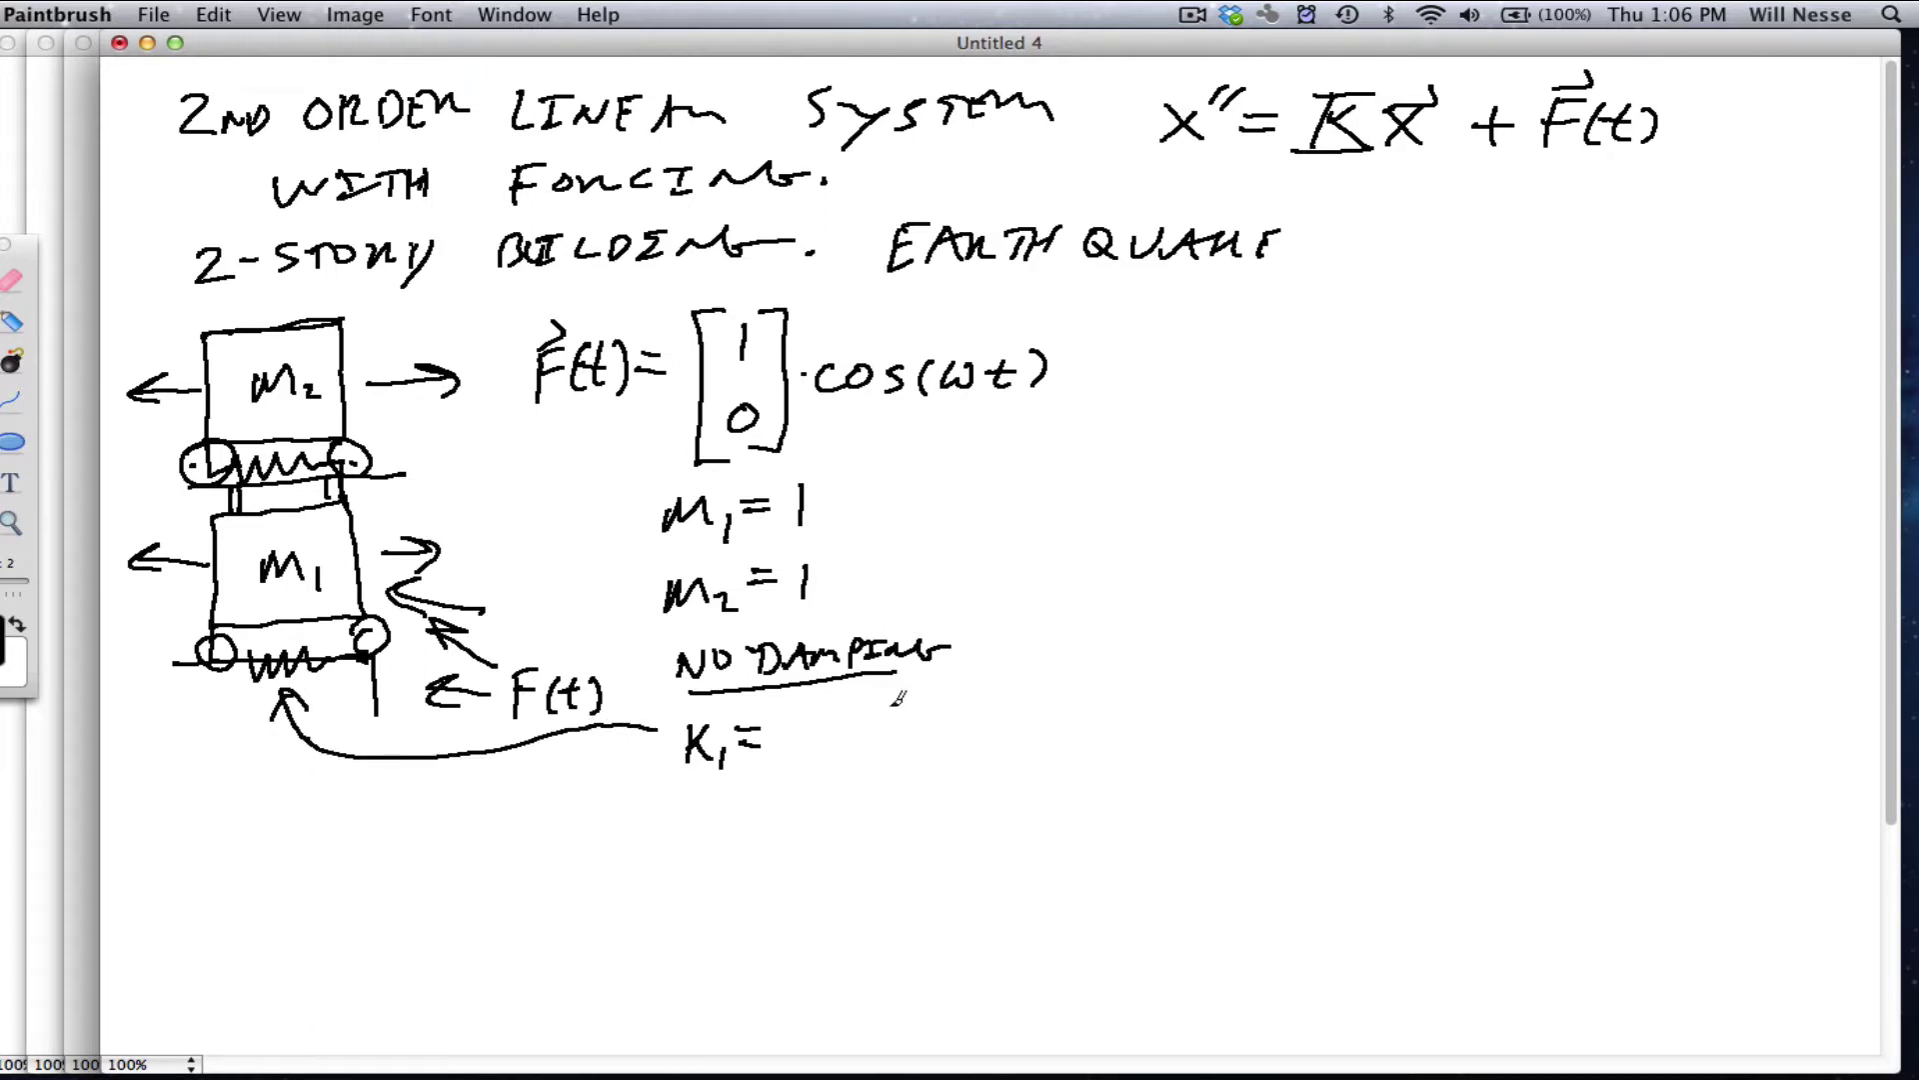
mouse_move(808, 722)
left_mouse_down()
mouse_move(837, 745)
mouse_move(808, 762)
left_mouse_up()
- Write K₂ = 2 with a curved arrow to the upper spring, then begin x'' =
mouse_move(524, 818)
left_mouse_down()
mouse_move(417, 816)
mouse_move(178, 585)
mouse_move(276, 483)
left_mouse_up()
mouse_move(525, 814)
left_mouse_down()
mouse_move(672, 798)
mouse_move(700, 822)
left_mouse_up()
mouse_move(724, 786)
left_mouse_down()
mouse_move(746, 826)
mouse_move(784, 786)
left_mouse_up()
left_click_drag(762, 799, 856, 802)
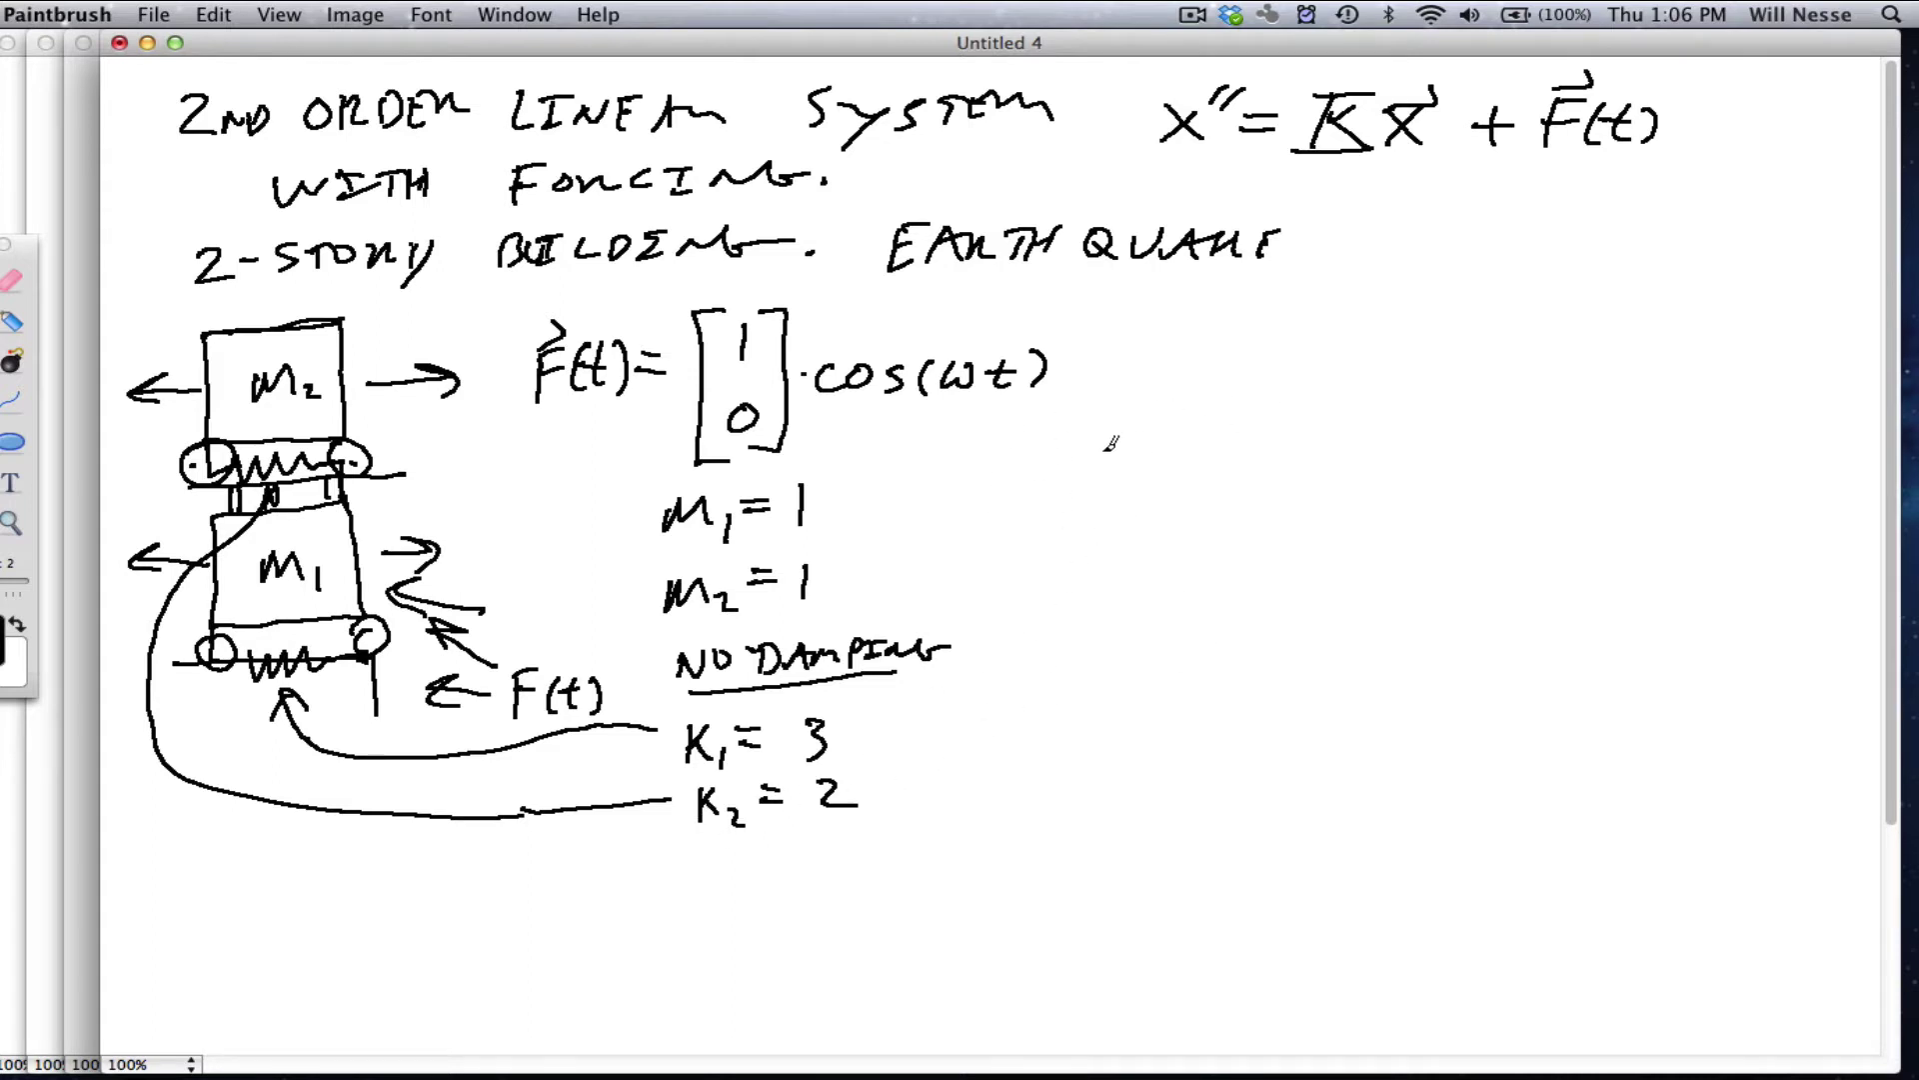
mouse_move(975, 482)
left_mouse_down()
mouse_move(1000, 516)
mouse_move(972, 518)
mouse_move(996, 468)
mouse_move(1052, 449)
mouse_move(1042, 479)
mouse_move(1070, 482)
left_mouse_up()
left_click_drag(1050, 497, 1073, 494)
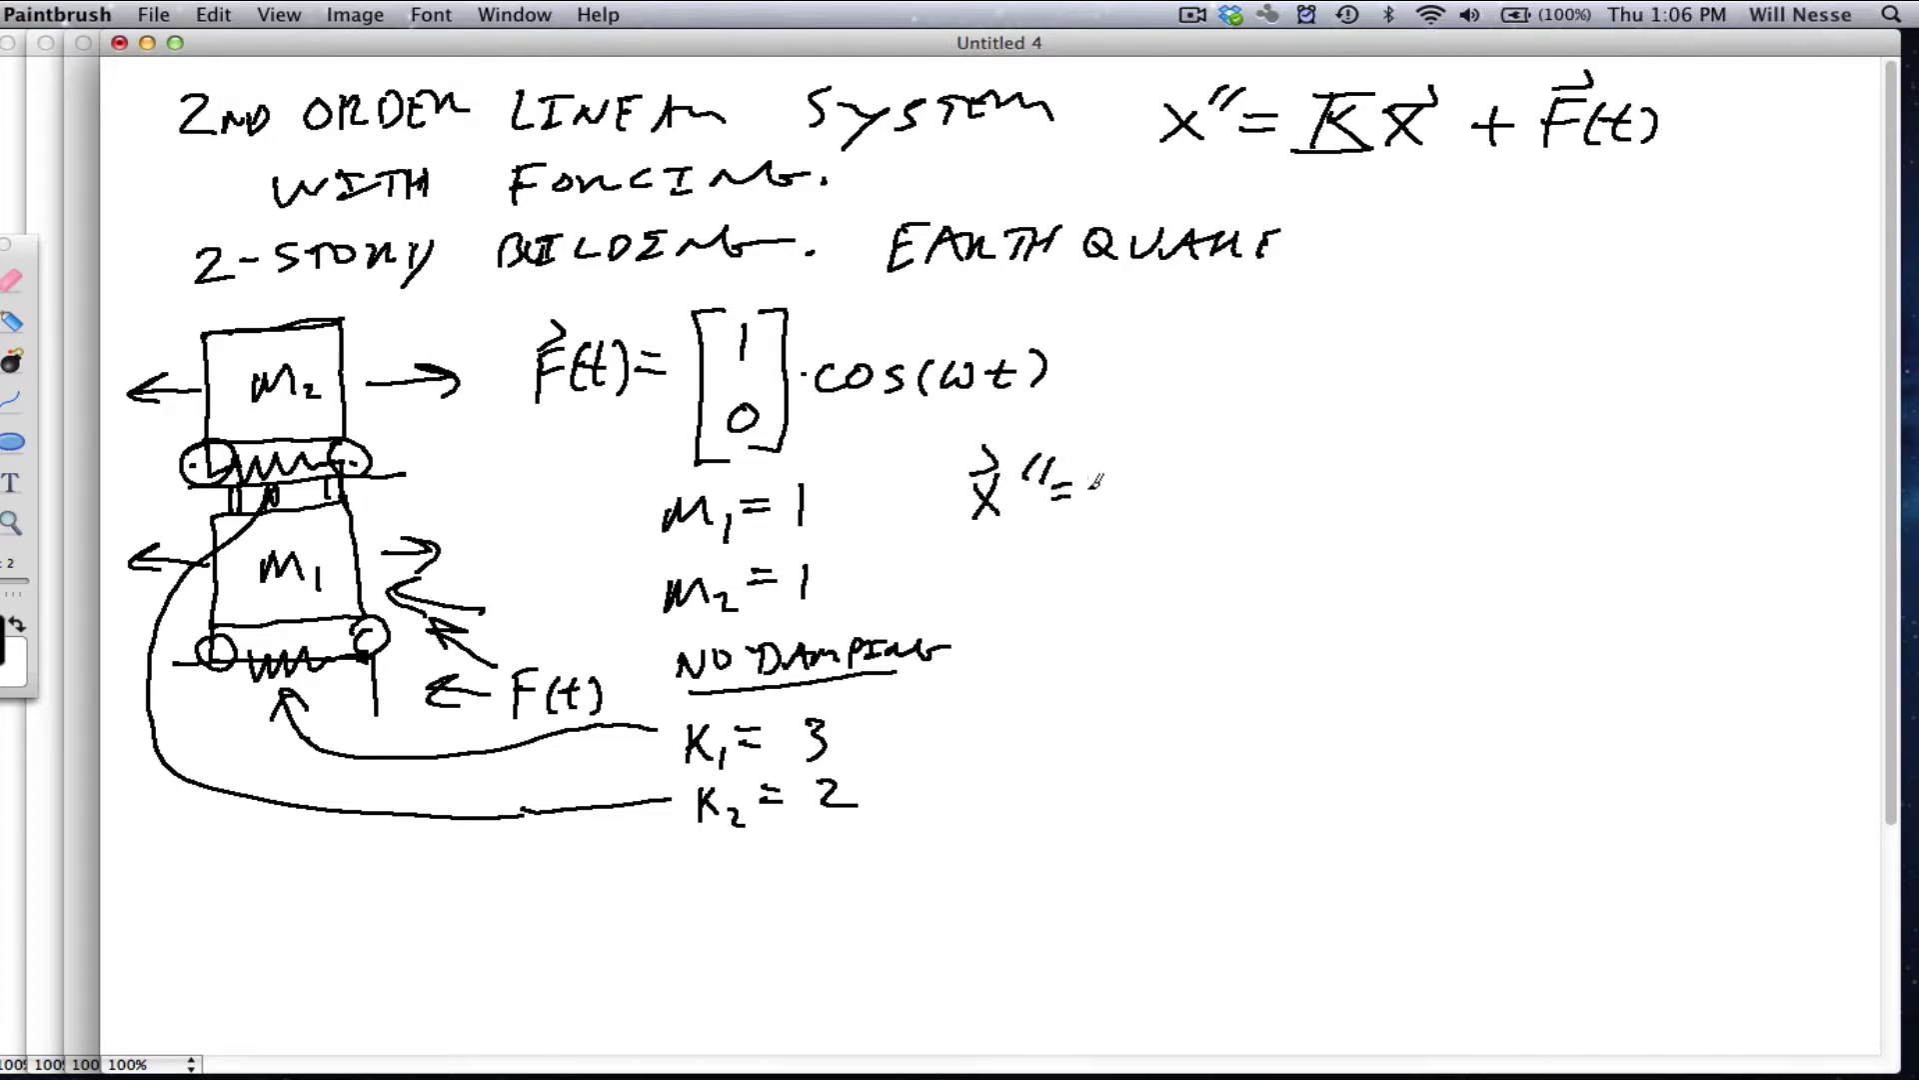
- Write the column vector [x₁; x₂]'' followed by an equals sign
mouse_move(1127, 435)
left_mouse_down()
mouse_move(1097, 438)
mouse_move(1127, 583)
mouse_move(1142, 462)
mouse_move(1120, 467)
left_mouse_up()
left_click_drag(1151, 458, 1148, 557)
left_click_drag(1147, 528, 1118, 559)
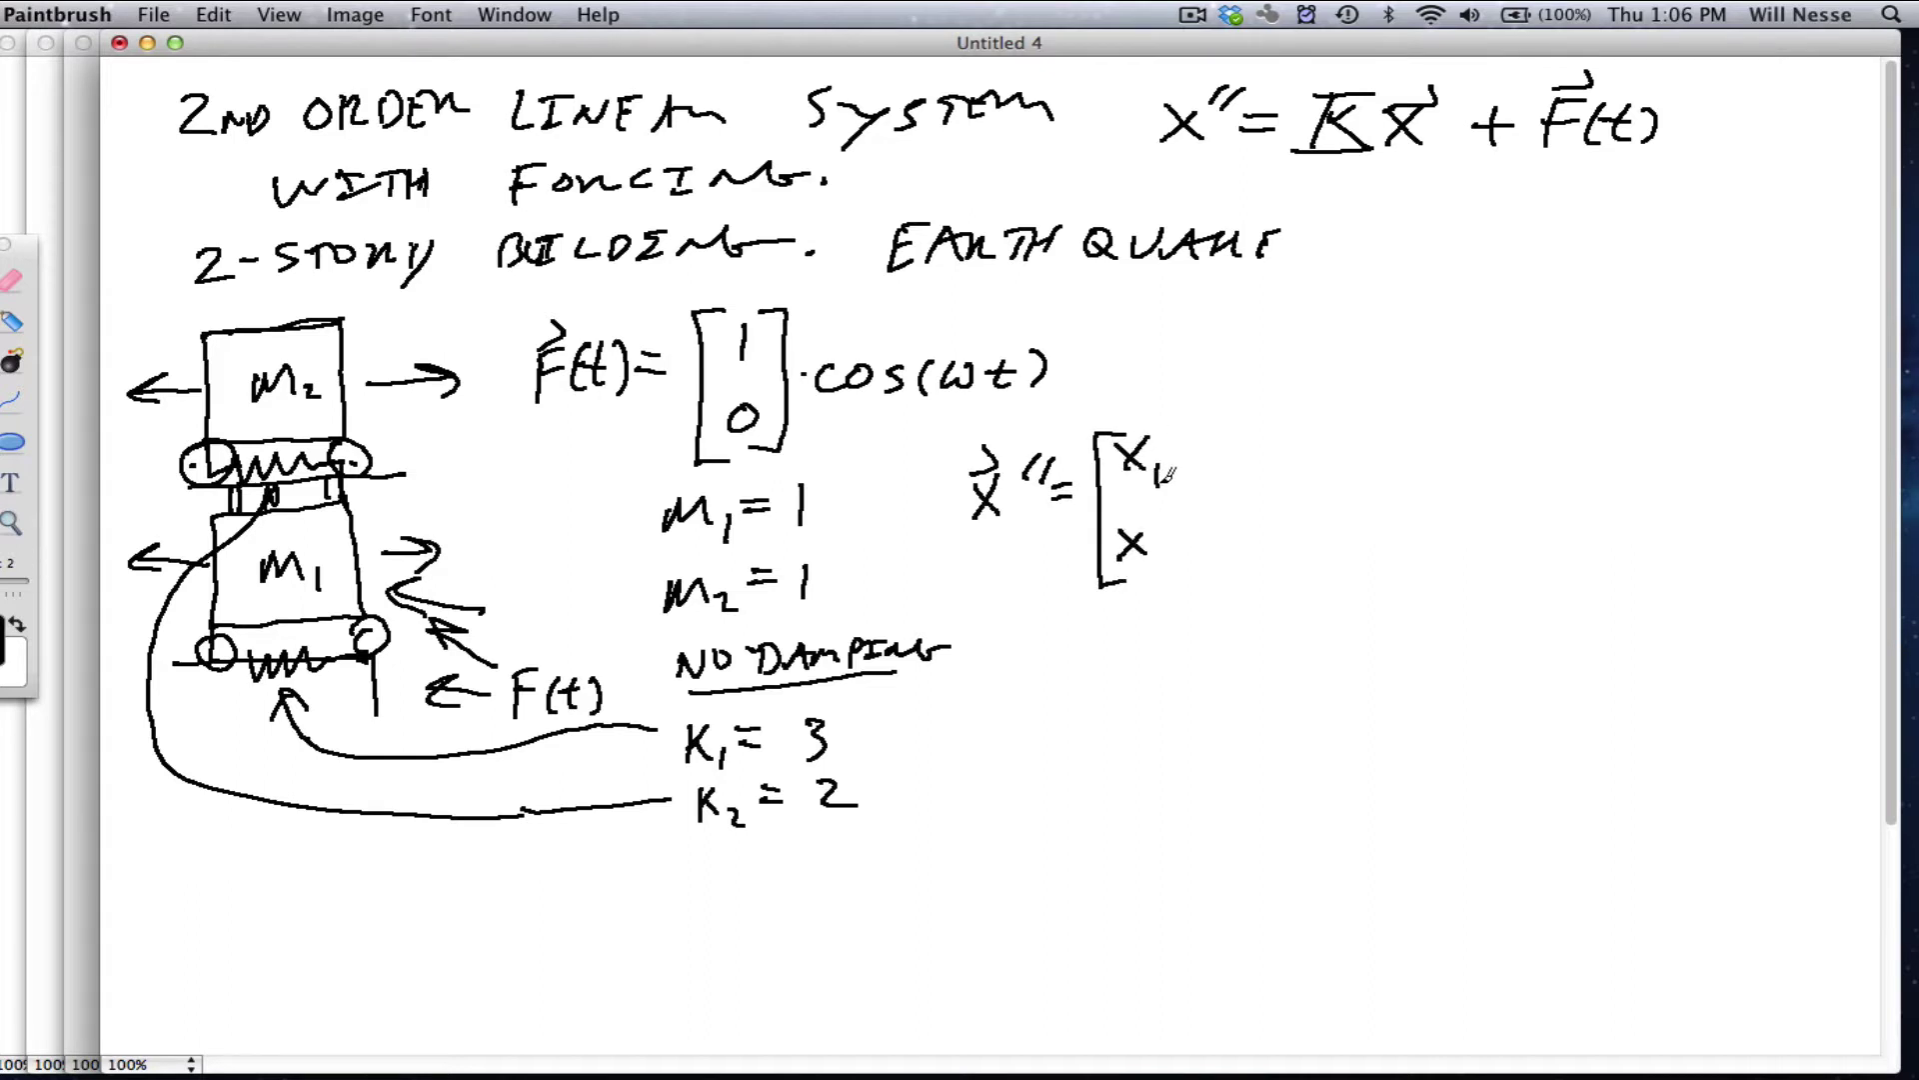
left_click_drag(1166, 557, 1171, 568)
mouse_move(1176, 431)
left_mouse_down()
mouse_move(1192, 428)
mouse_move(1181, 582)
mouse_move(1212, 403)
mouse_move(1210, 430)
left_mouse_up()
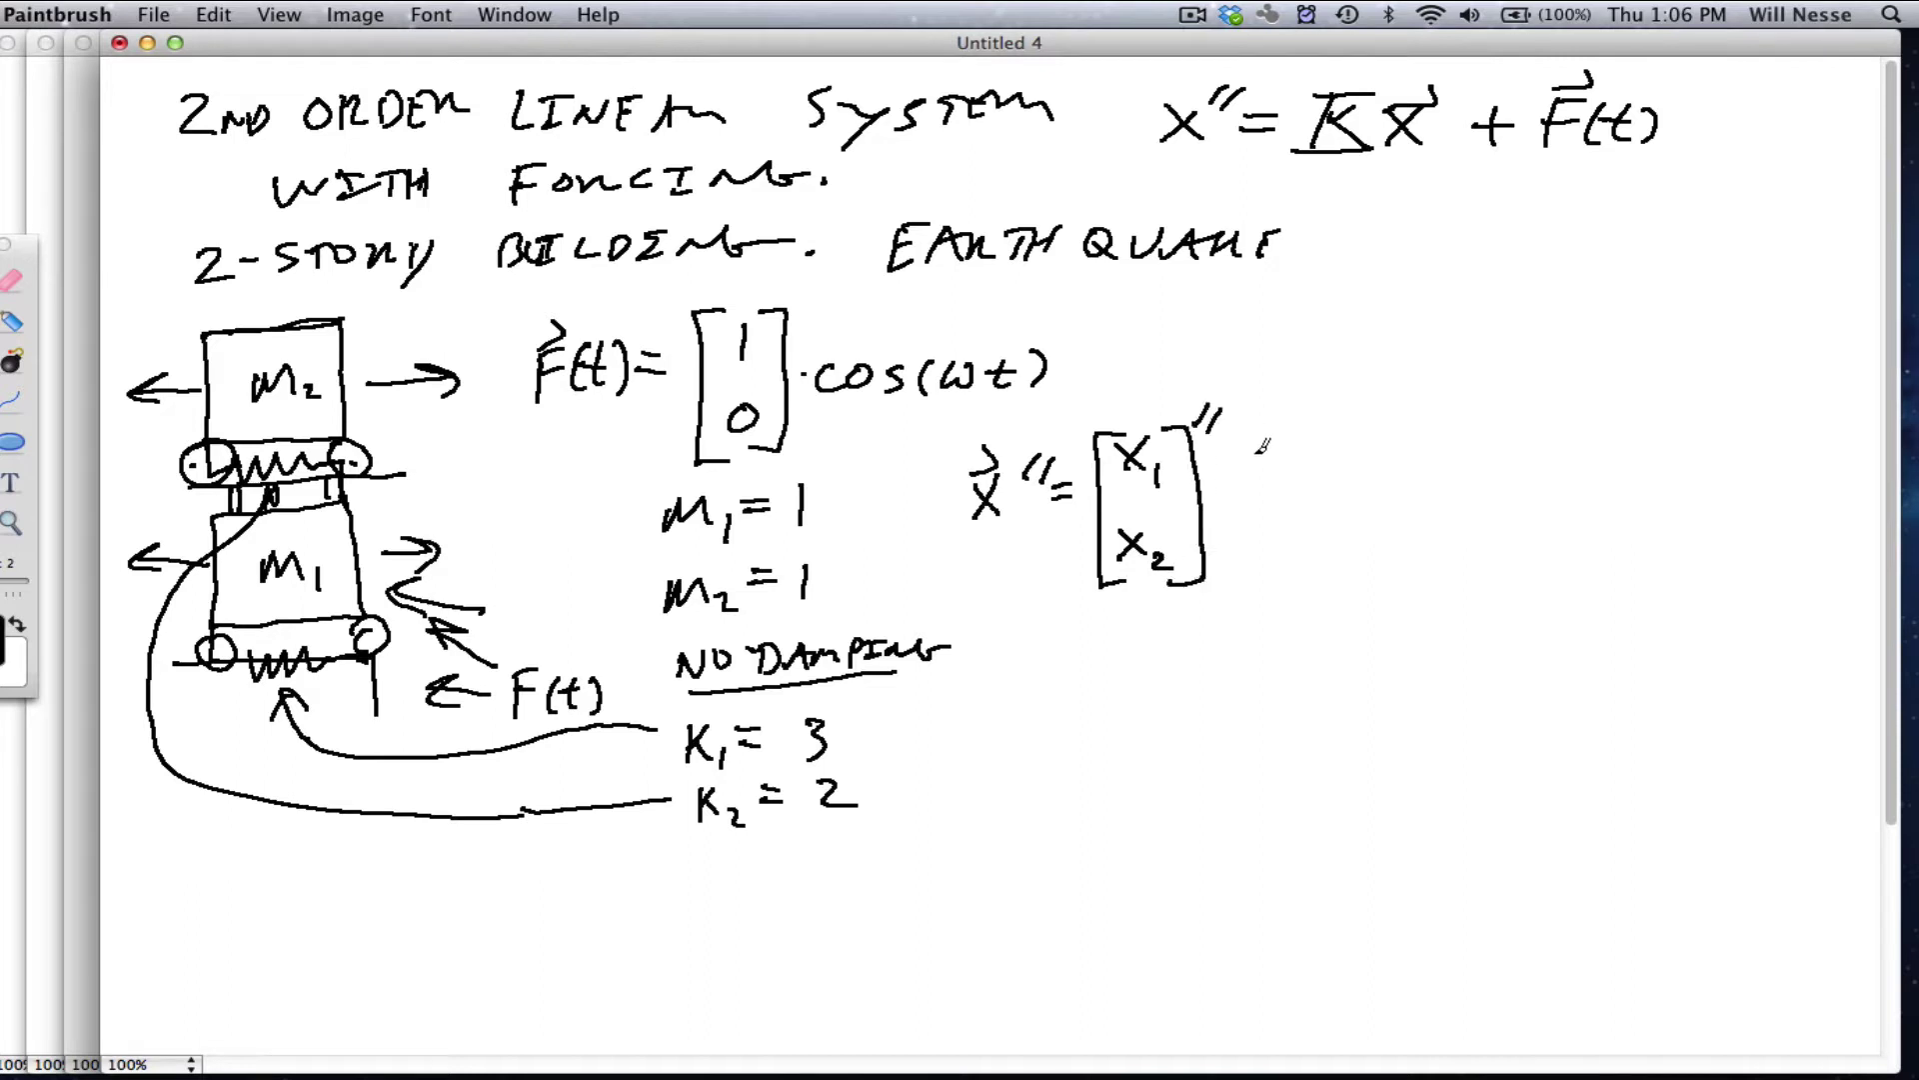
left_click_drag(1222, 483, 1247, 480)
left_click_drag(1221, 495, 1259, 493)
- Write the coefficient matrix [-(K₁+K₂) K₂; K₂ -K₂]
mouse_move(1301, 416)
left_mouse_down()
mouse_move(1278, 582)
mouse_move(1320, 582)
left_mouse_up()
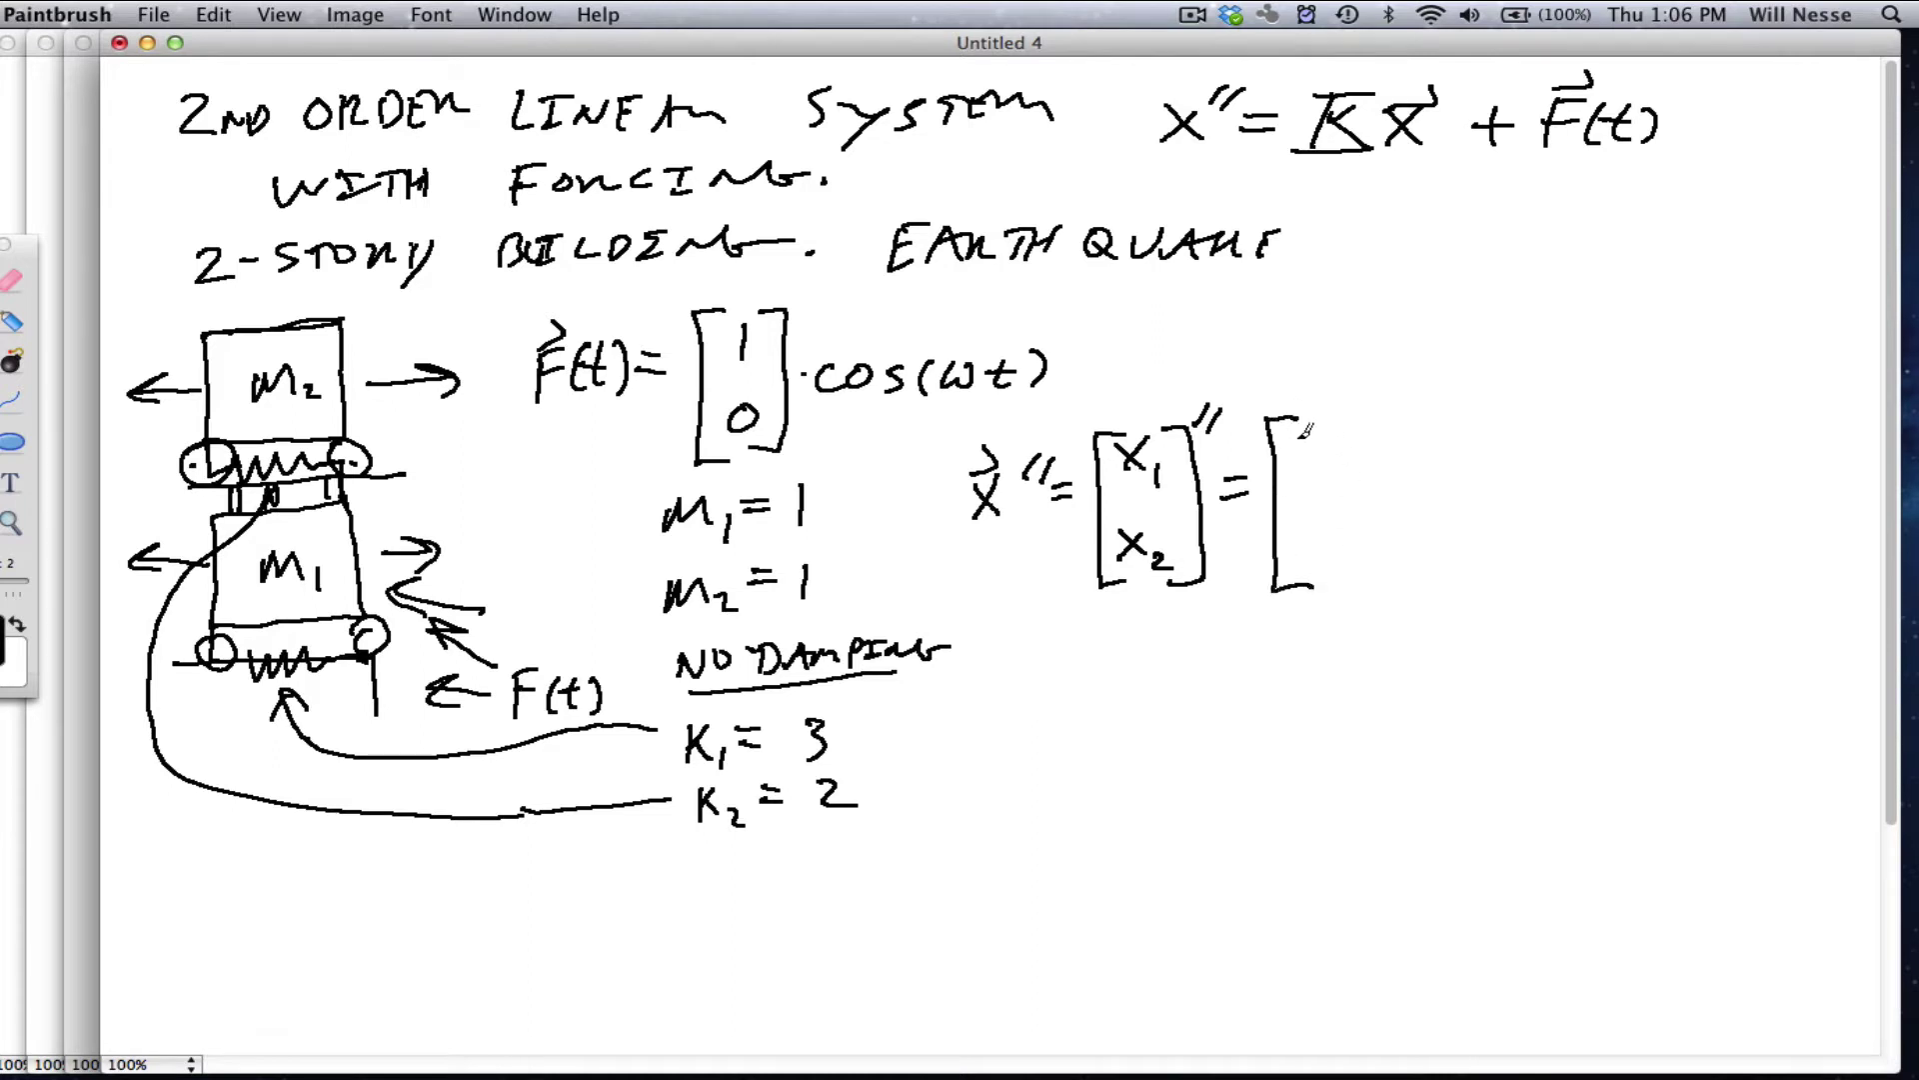
left_click_drag(1285, 431, 1339, 452)
left_click_drag(1357, 428, 1372, 451)
left_click_drag(1365, 440, 1388, 452)
mouse_move(1405, 426)
left_mouse_down()
mouse_move(1408, 451)
mouse_move(1532, 452)
left_mouse_up()
left_click_drag(1537, 434, 1556, 452)
left_click_drag(1330, 531, 1327, 556)
mouse_move(1348, 530)
left_mouse_down()
mouse_move(1359, 554)
mouse_move(1486, 548)
left_mouse_up()
mouse_move(1506, 534)
left_mouse_down()
mouse_move(1503, 556)
mouse_move(1535, 558)
left_mouse_up()
left_click_drag(1545, 546, 1571, 560)
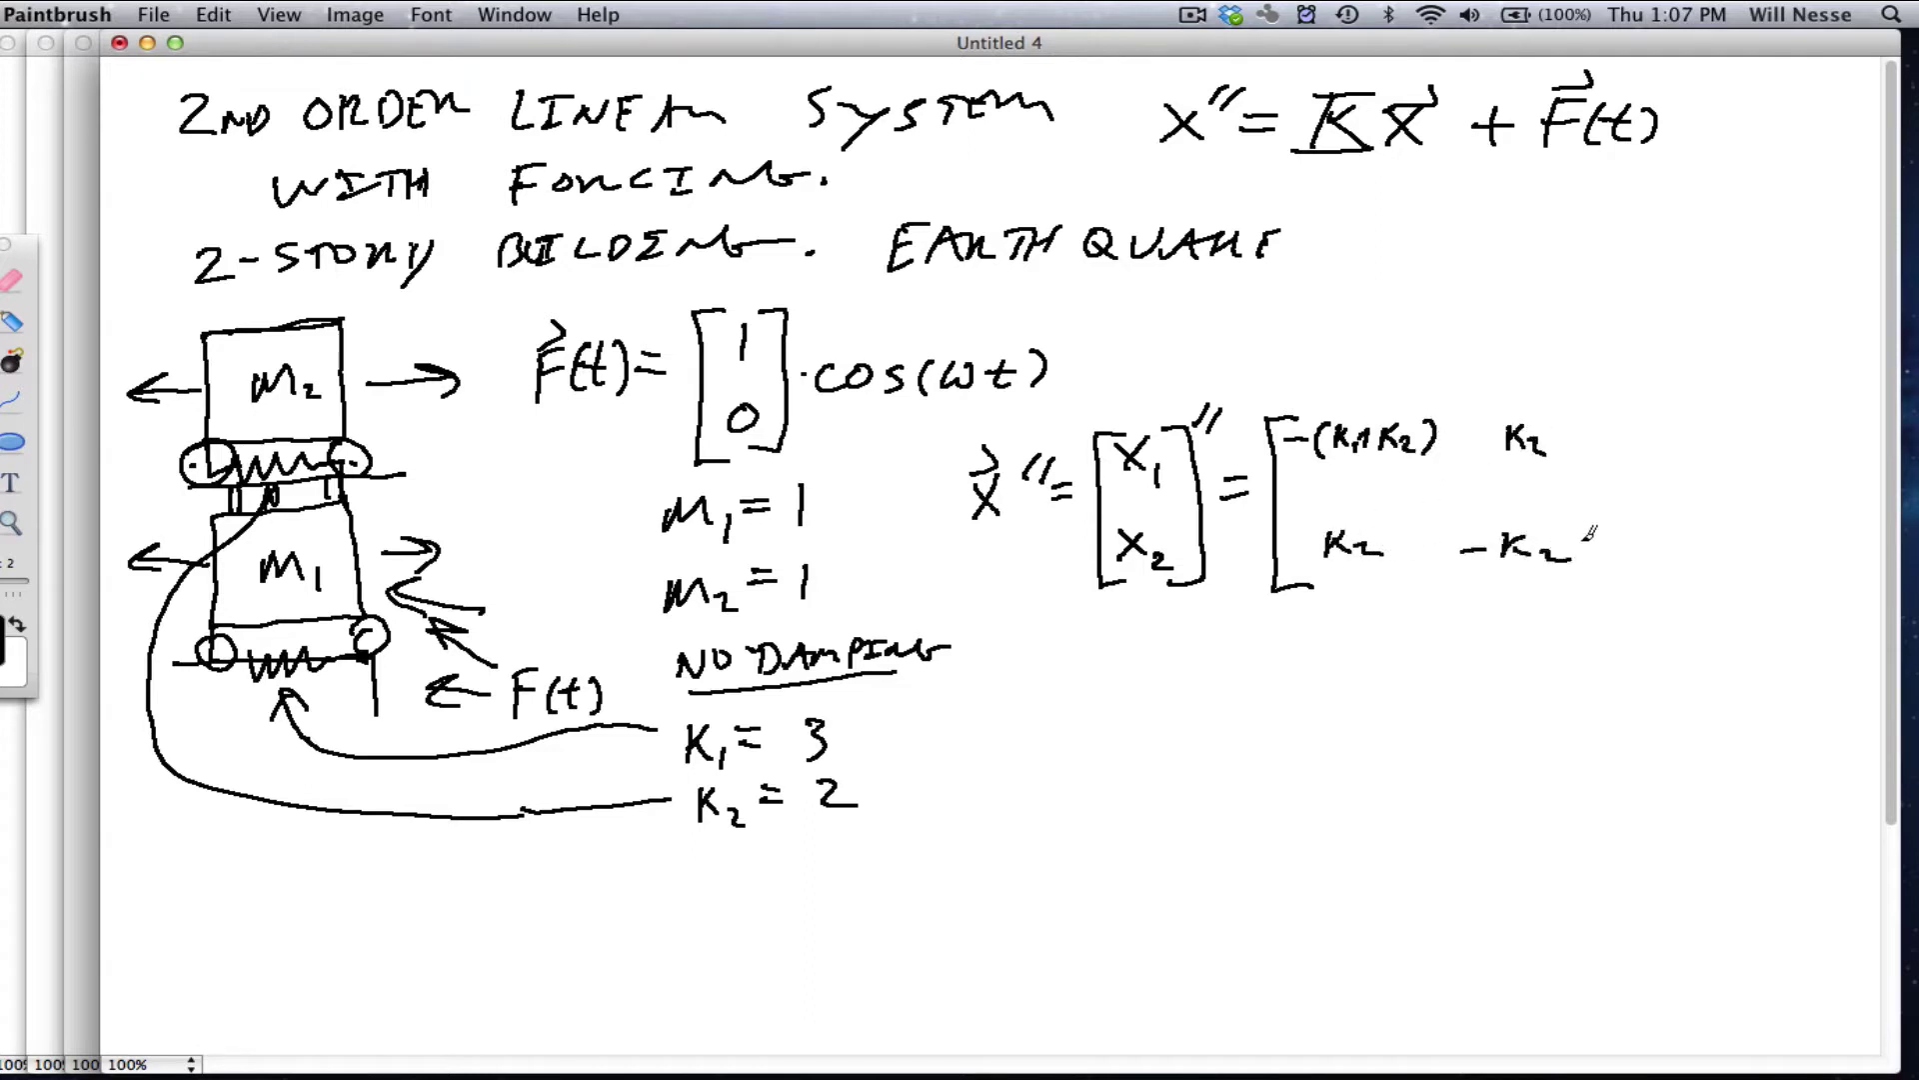
- Multiply by [x₁; x₂] and add the forcing term [1; 0]cos(ωt)
mouse_move(1559, 415)
left_mouse_down()
mouse_move(1600, 500)
mouse_move(1566, 579)
left_mouse_up()
mouse_move(1639, 437)
left_mouse_down()
mouse_move(1618, 470)
mouse_move(1634, 560)
mouse_move(1663, 479)
mouse_move(1642, 479)
left_mouse_up()
left_click_drag(1666, 476, 1656, 546)
mouse_move(1656, 527)
left_mouse_down()
mouse_move(1636, 547)
mouse_move(1685, 546)
left_mouse_up()
left_click_drag(1677, 435, 1685, 572)
mouse_move(1708, 503)
left_mouse_down()
mouse_move(1740, 501)
mouse_move(1724, 517)
left_mouse_up()
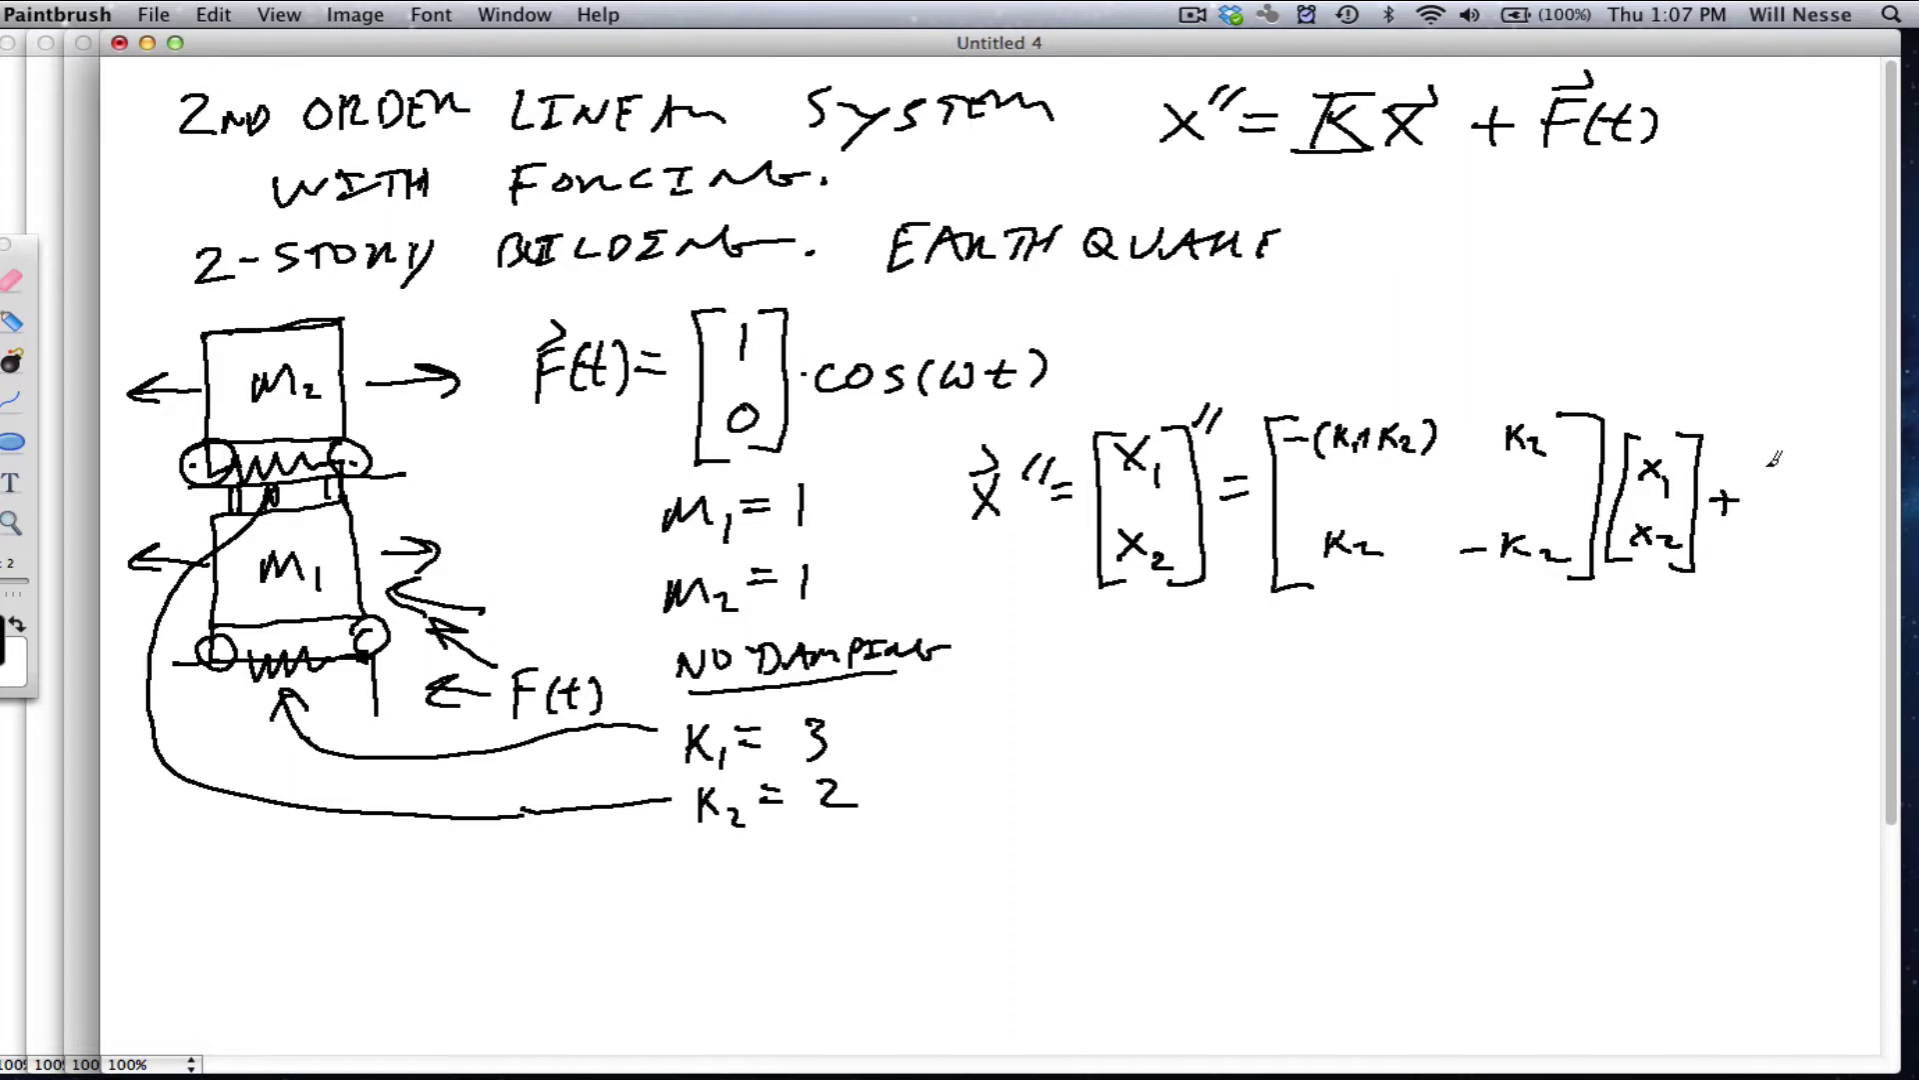
mouse_move(1765, 437)
left_mouse_down()
mouse_move(1748, 470)
mouse_move(1765, 578)
mouse_move(1779, 476)
mouse_move(1778, 525)
mouse_move(1806, 514)
mouse_move(1791, 573)
left_mouse_up()
mouse_move(1832, 481)
left_mouse_down()
mouse_move(1821, 494)
mouse_move(1896, 508)
left_mouse_up()
- Draw a brace under the matrix equation with an equals sign started below it
scroll(1870, 489, "down", 2)
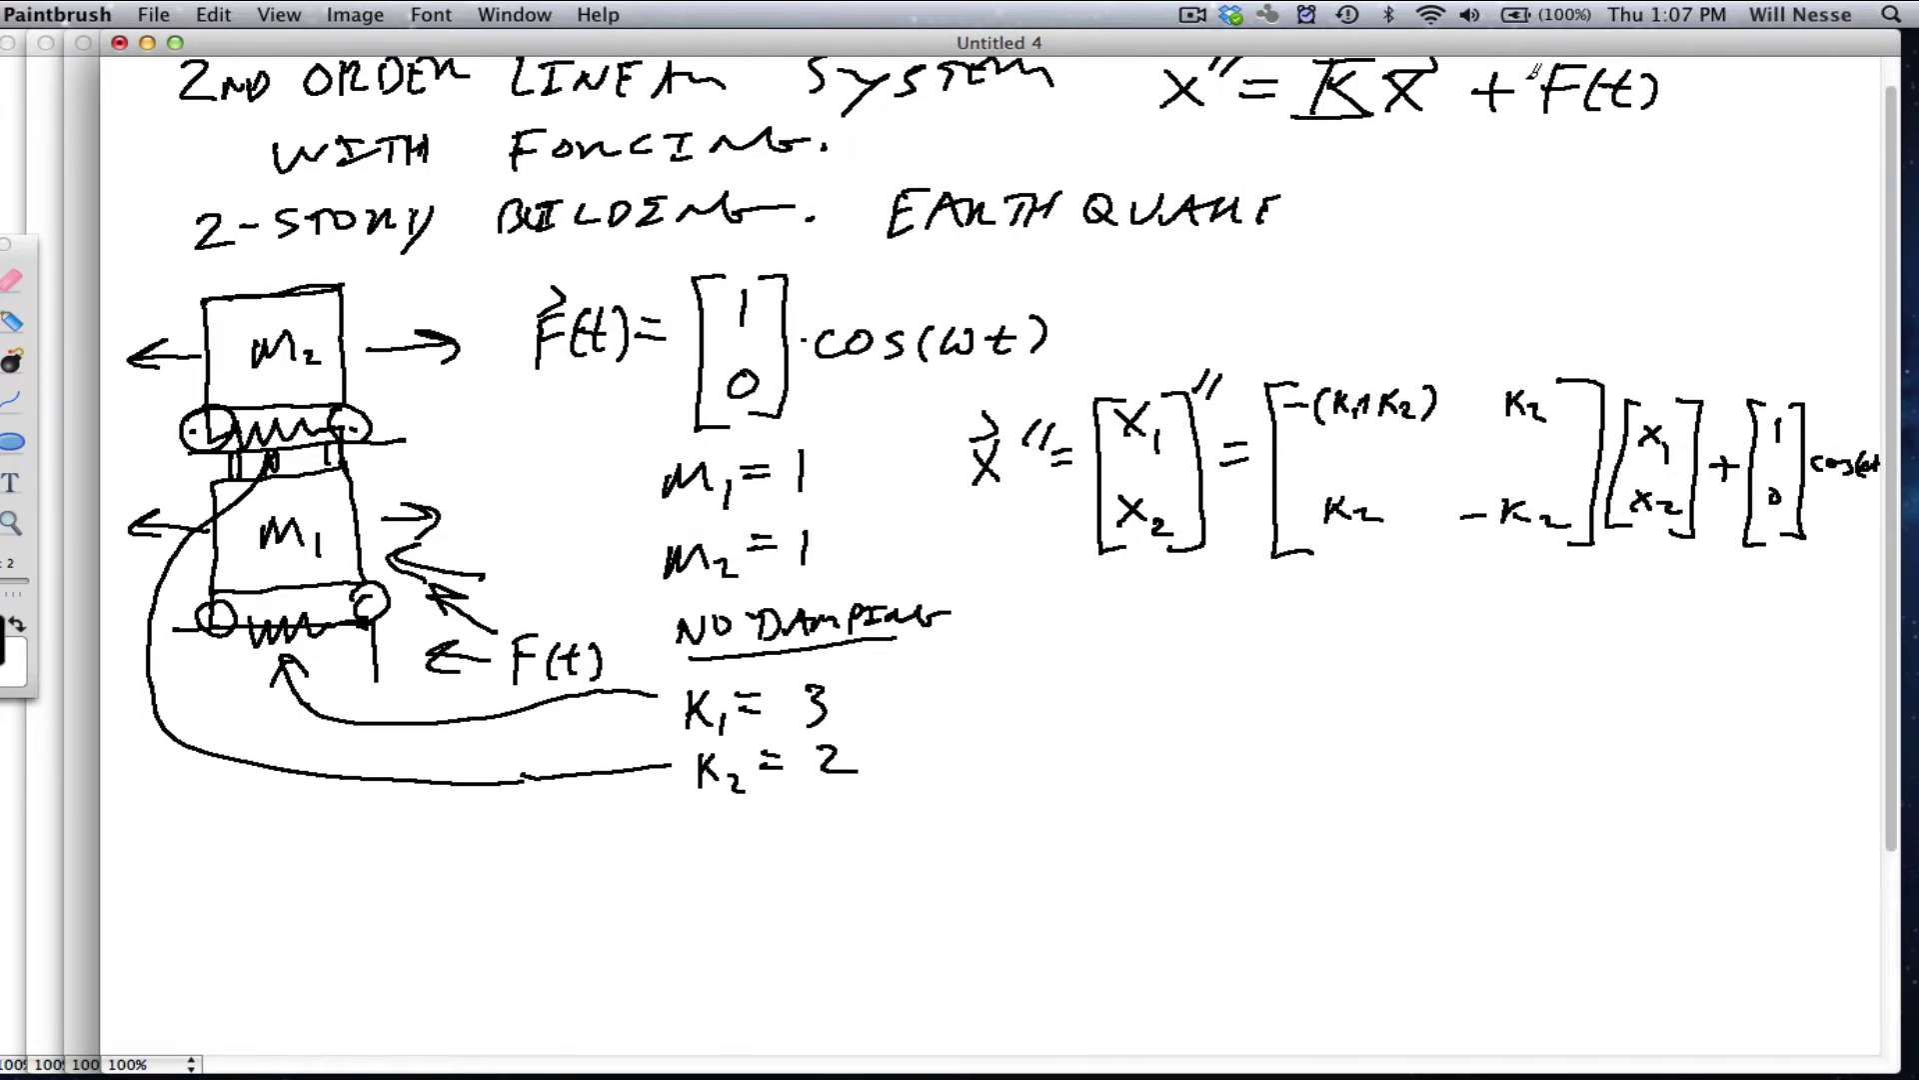
scroll(1352, 507, "up", 2)
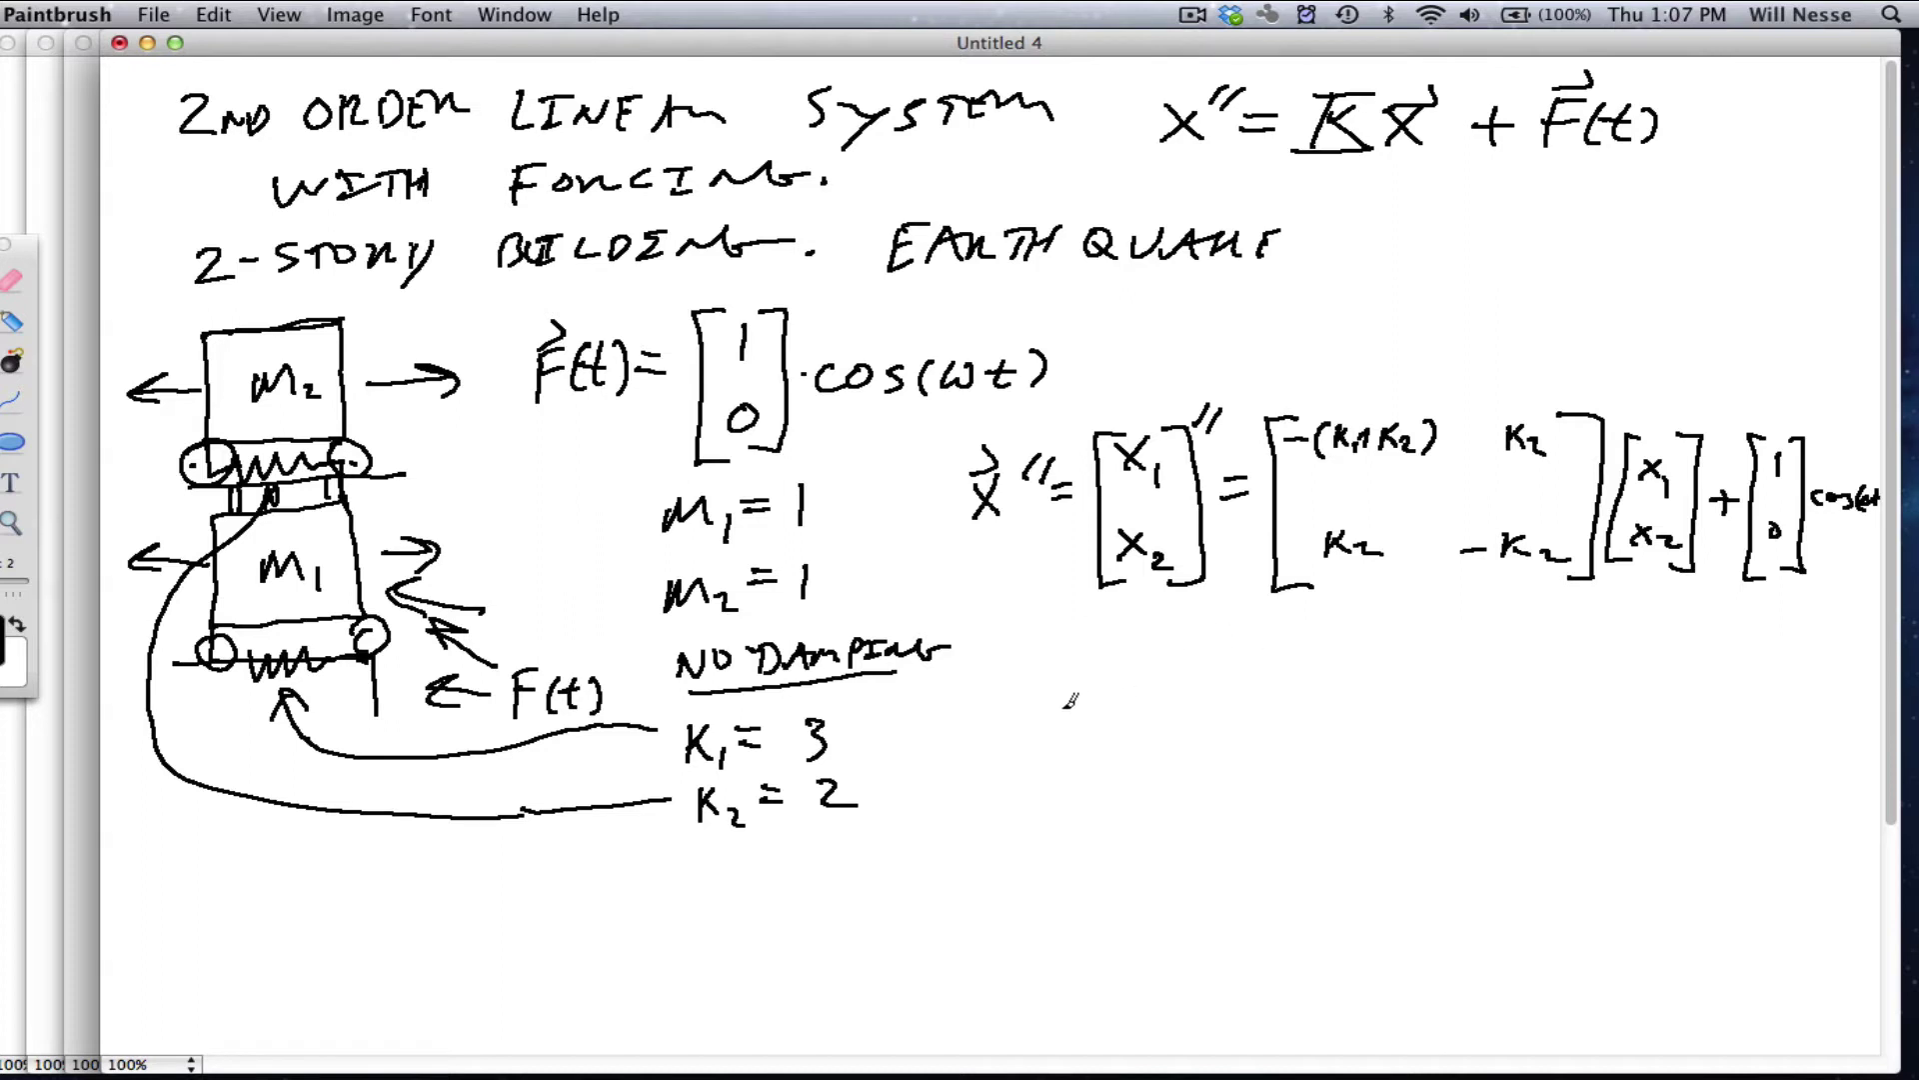
left_click_drag(1182, 729, 1217, 744)
mouse_move(1038, 597)
left_mouse_down()
mouse_move(1476, 615)
mouse_move(1547, 593)
left_mouse_up()
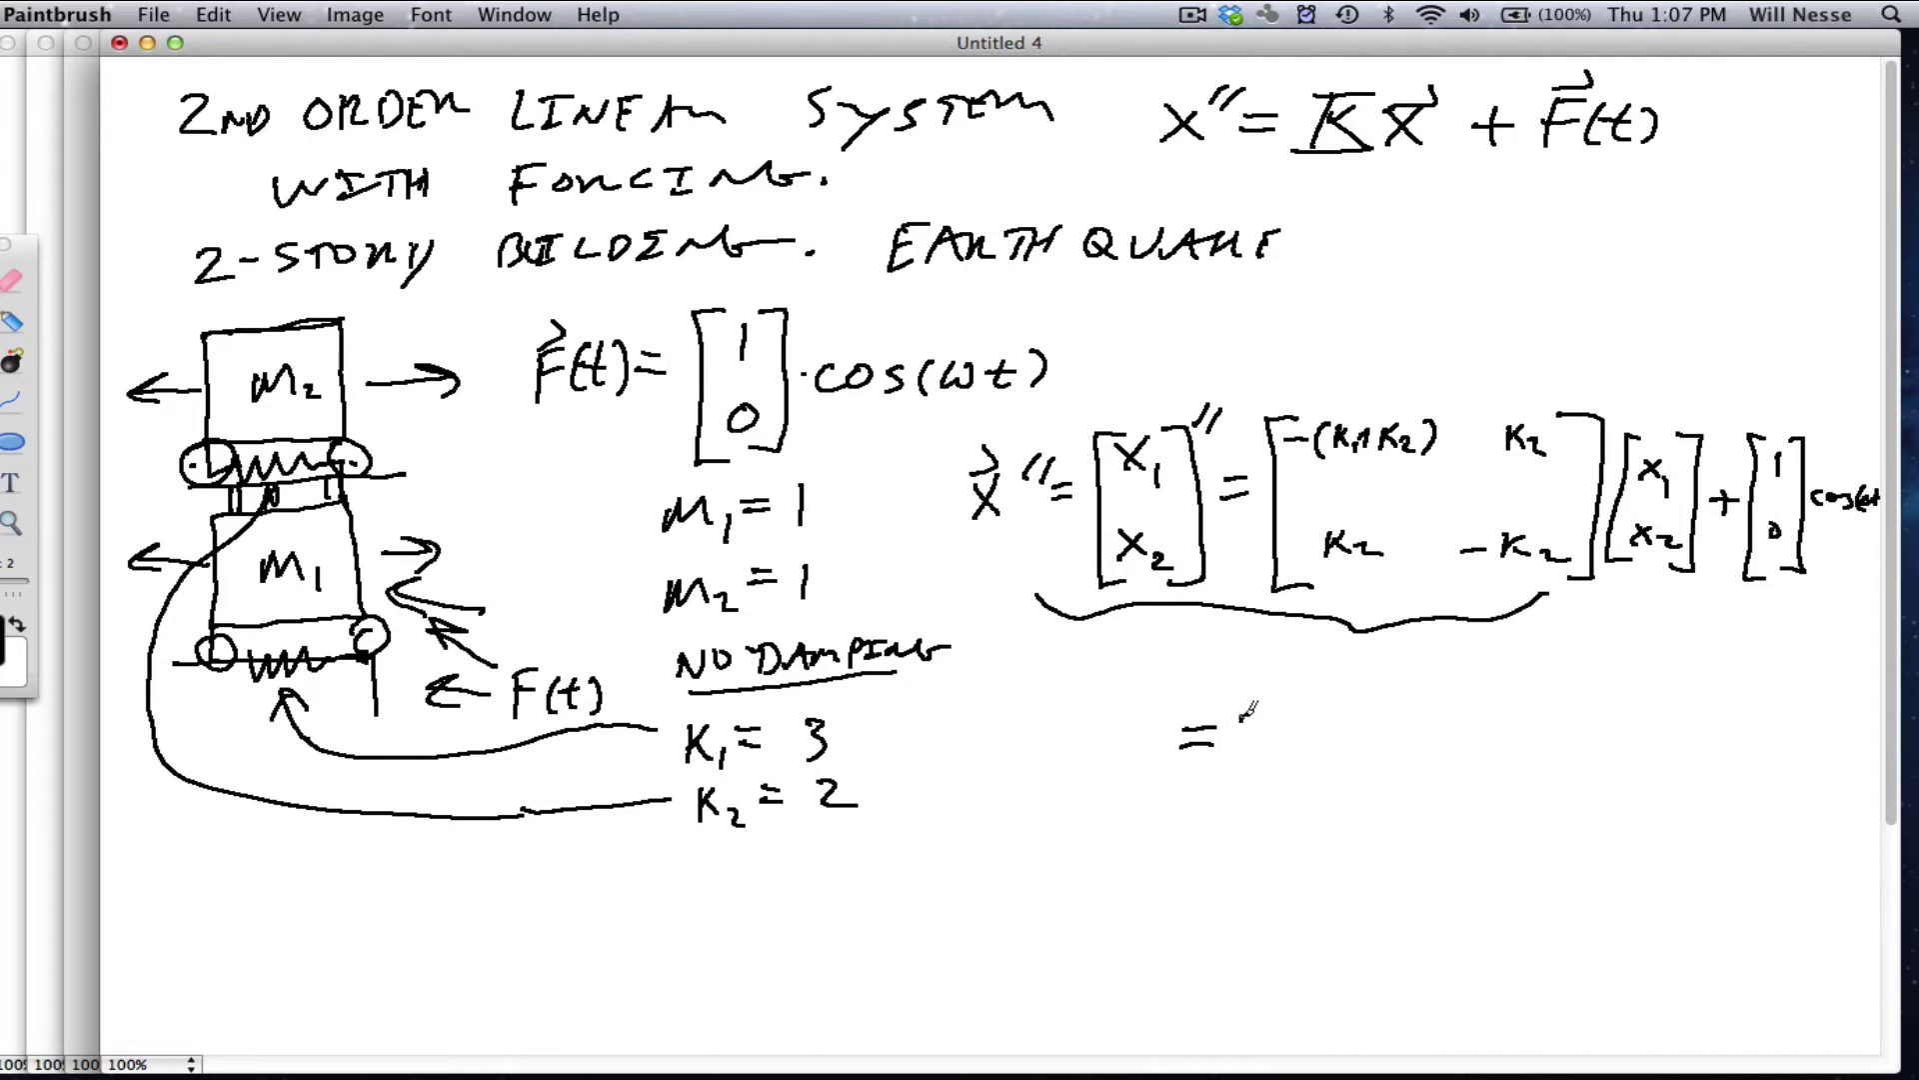
- Under the brace, write ⇒ K = [-5 2; 2 -2] using K₁ = 3 and K₂ = 2
mouse_move(1243, 716)
left_mouse_down()
mouse_move(1240, 765)
mouse_move(1214, 757)
mouse_move(1212, 740)
mouse_move(1244, 738)
mouse_move(1276, 755)
mouse_move(1259, 712)
mouse_move(1273, 763)
left_mouse_up()
left_click_drag(1284, 730, 1312, 739)
mouse_move(1378, 672)
left_mouse_down()
mouse_move(1345, 720)
mouse_move(1407, 864)
left_mouse_up()
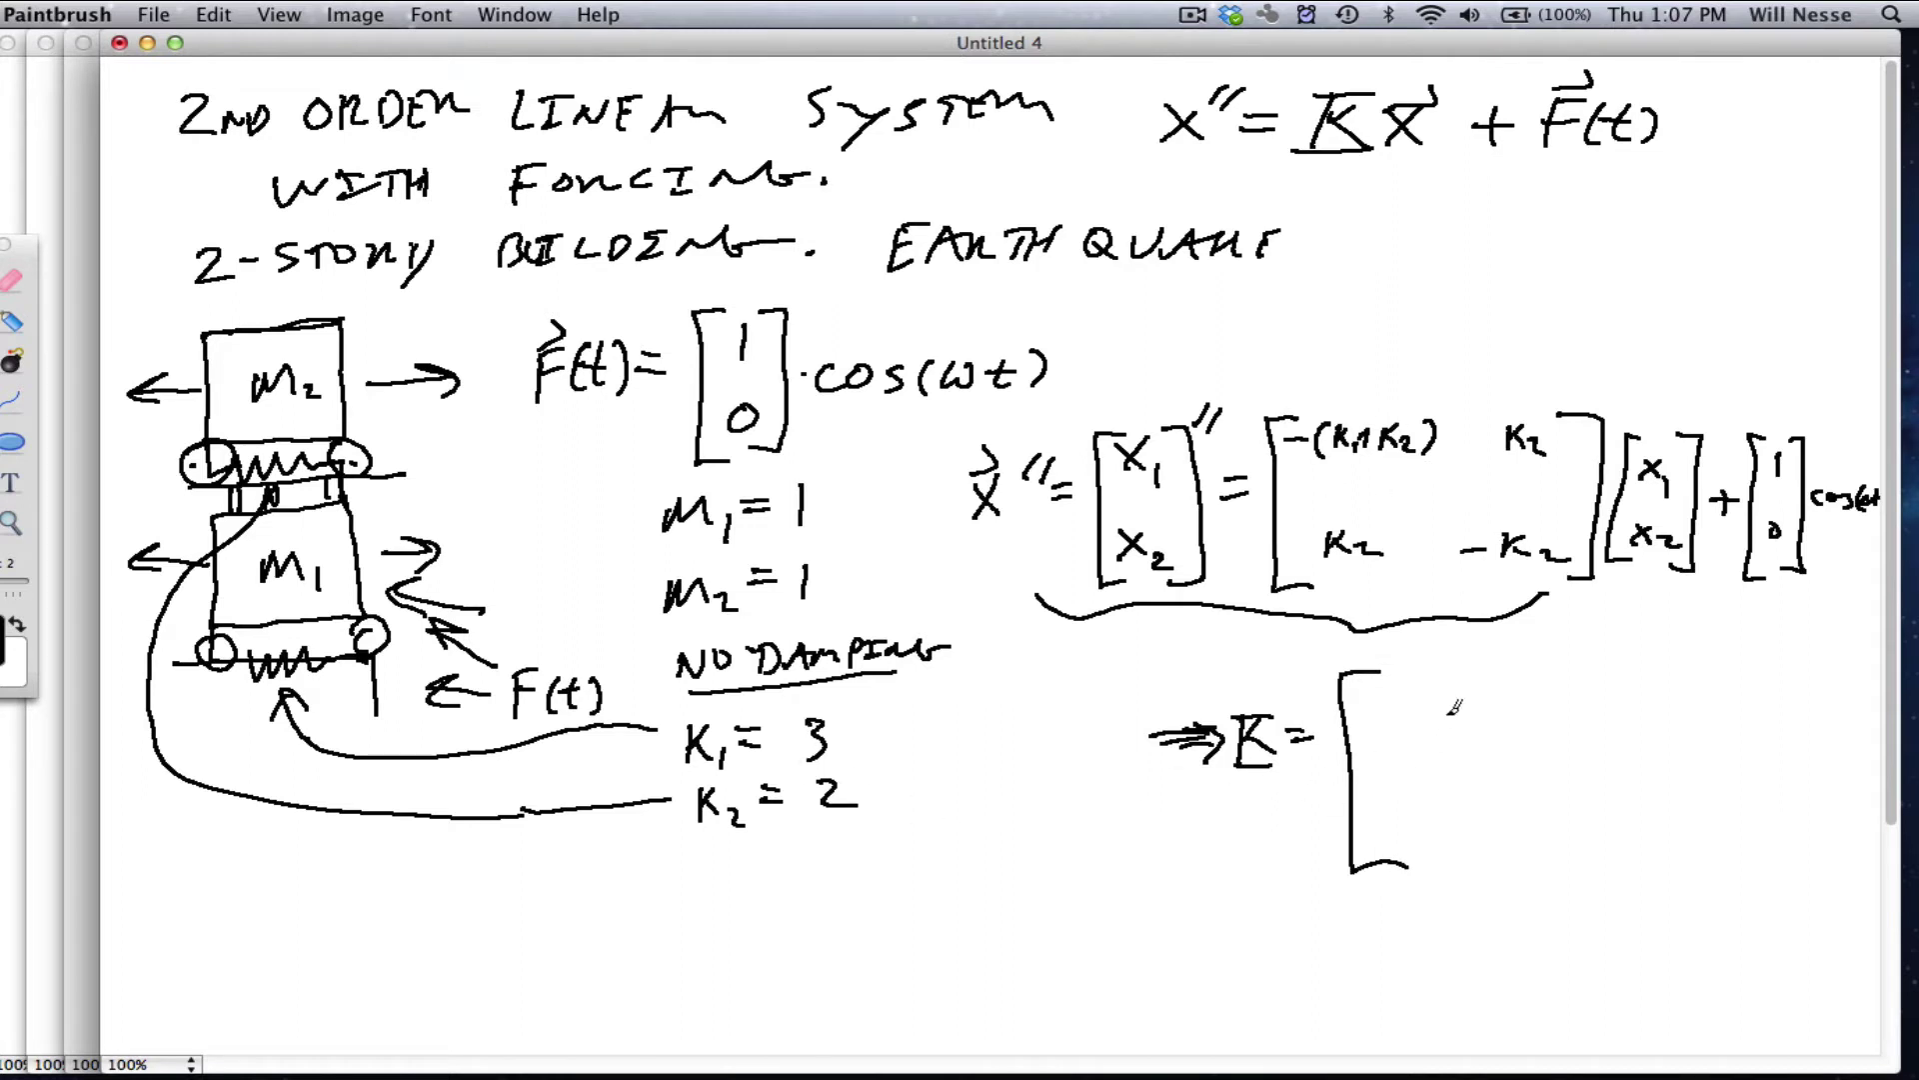
left_click_drag(1366, 711, 1386, 710)
left_click_drag(1410, 692, 1404, 726)
left_click_drag(1410, 692, 1436, 689)
left_click_drag(1557, 692, 1587, 714)
mouse_move(1400, 799)
left_mouse_down()
mouse_move(1452, 821)
mouse_move(1573, 801)
left_mouse_up()
left_click_drag(1583, 791, 1620, 806)
mouse_move(1598, 667)
left_mouse_down()
mouse_move(1665, 855)
mouse_move(1624, 862)
left_mouse_up()
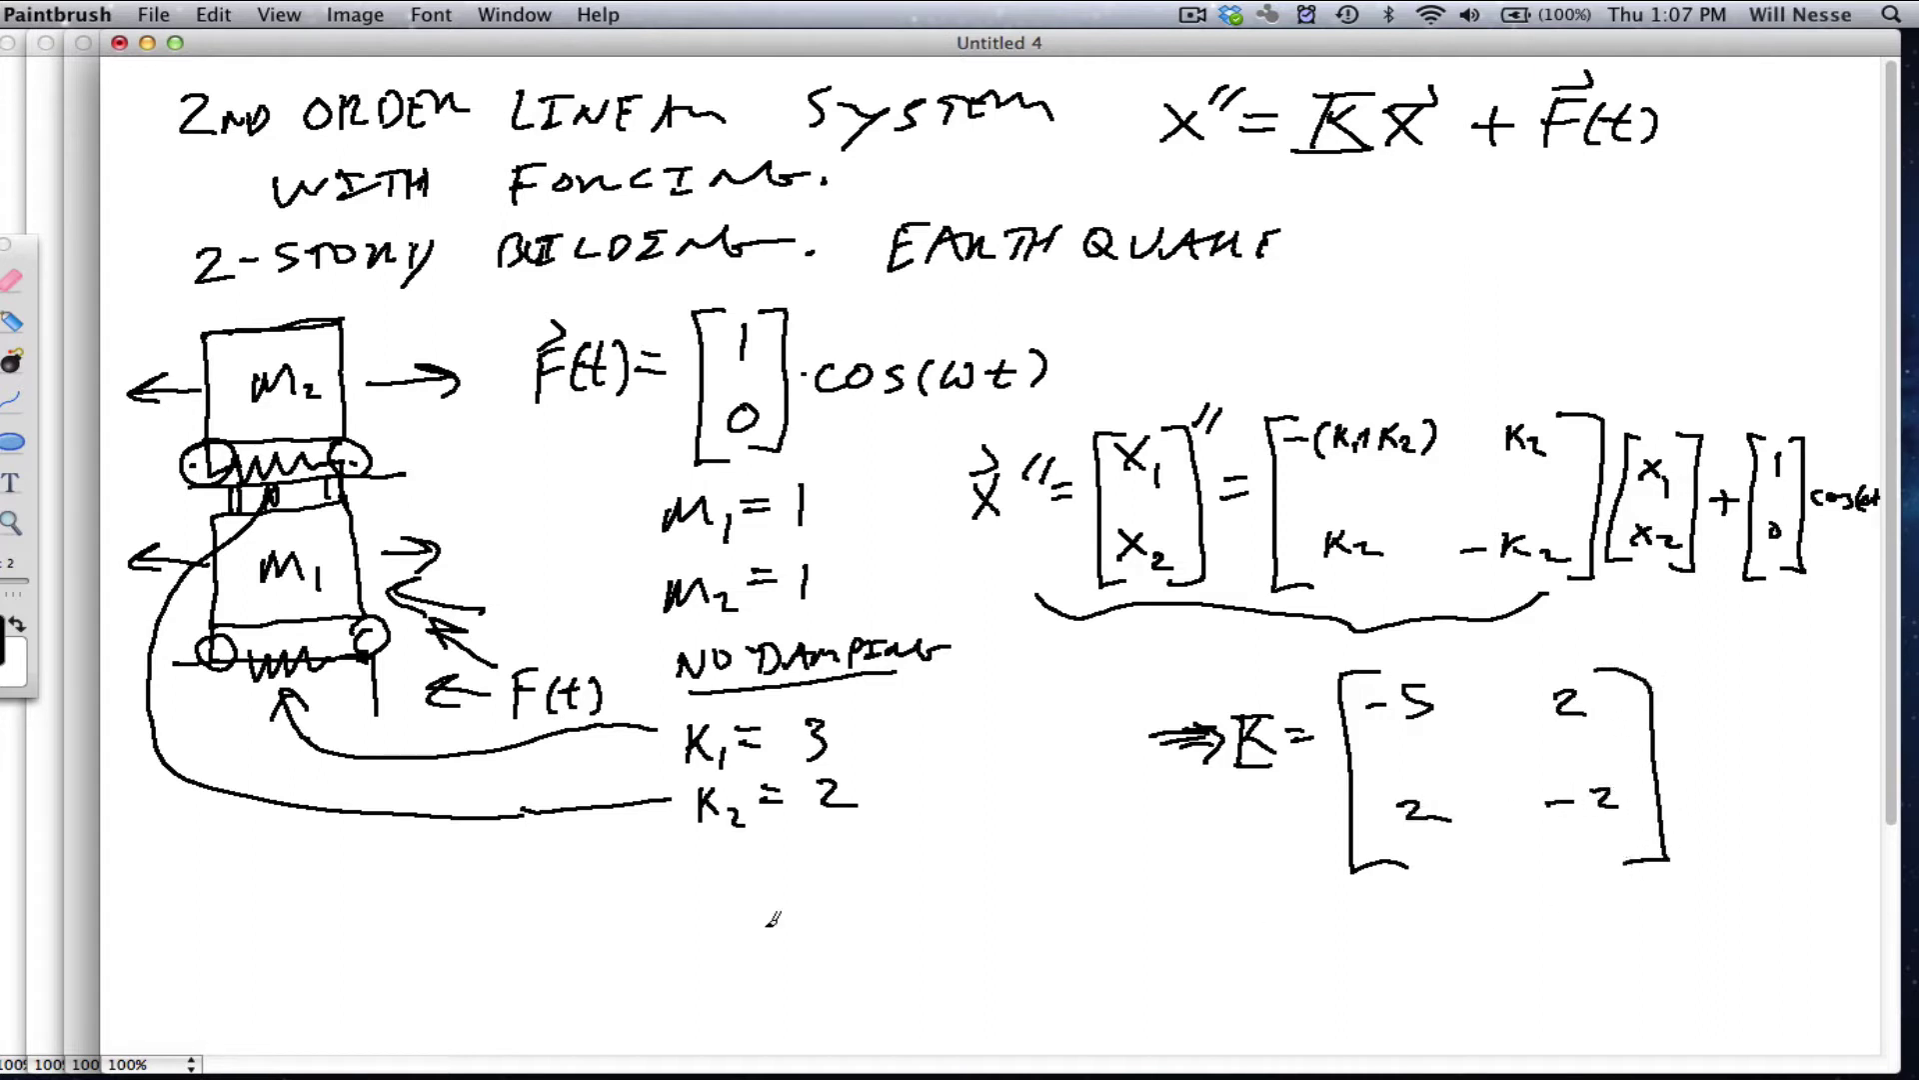
- On the blank Untitled 3 sheet, write an underlined K = [-5 2; 2 -2]
left_click(86, 196)
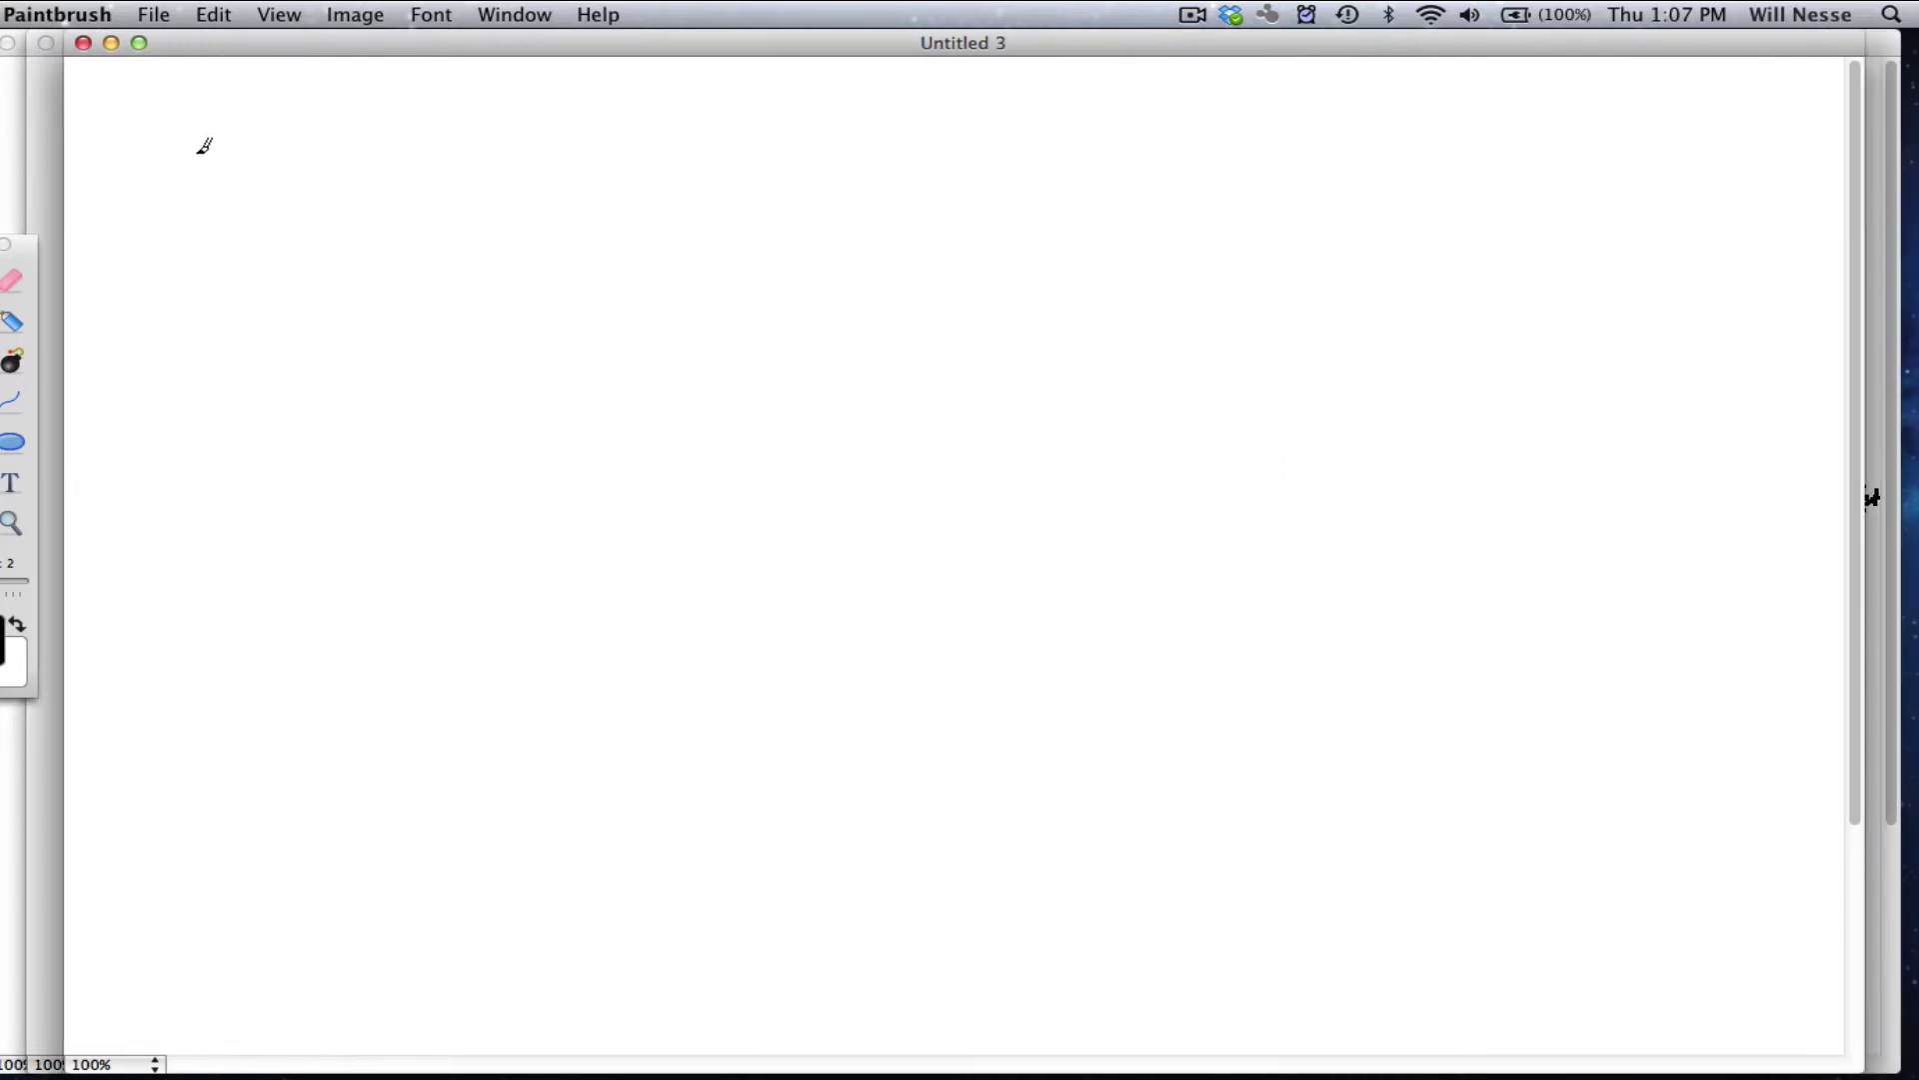
mouse_move(186, 104)
left_mouse_down()
mouse_move(180, 168)
mouse_move(241, 165)
mouse_move(220, 114)
left_mouse_up()
mouse_move(163, 181)
left_mouse_down()
mouse_move(244, 175)
mouse_move(286, 130)
left_mouse_up()
left_click_drag(255, 148, 293, 147)
left_click_drag(376, 95, 394, 236)
mouse_move(345, 128)
left_mouse_down()
mouse_move(394, 141)
mouse_move(496, 118)
mouse_move(510, 137)
left_mouse_up()
mouse_move(388, 184)
left_mouse_down()
mouse_move(412, 207)
mouse_move(484, 188)
left_mouse_up()
left_click_drag(502, 182, 534, 195)
mouse_move(503, 92)
left_mouse_down()
mouse_move(547, 89)
mouse_move(518, 240)
left_mouse_up()
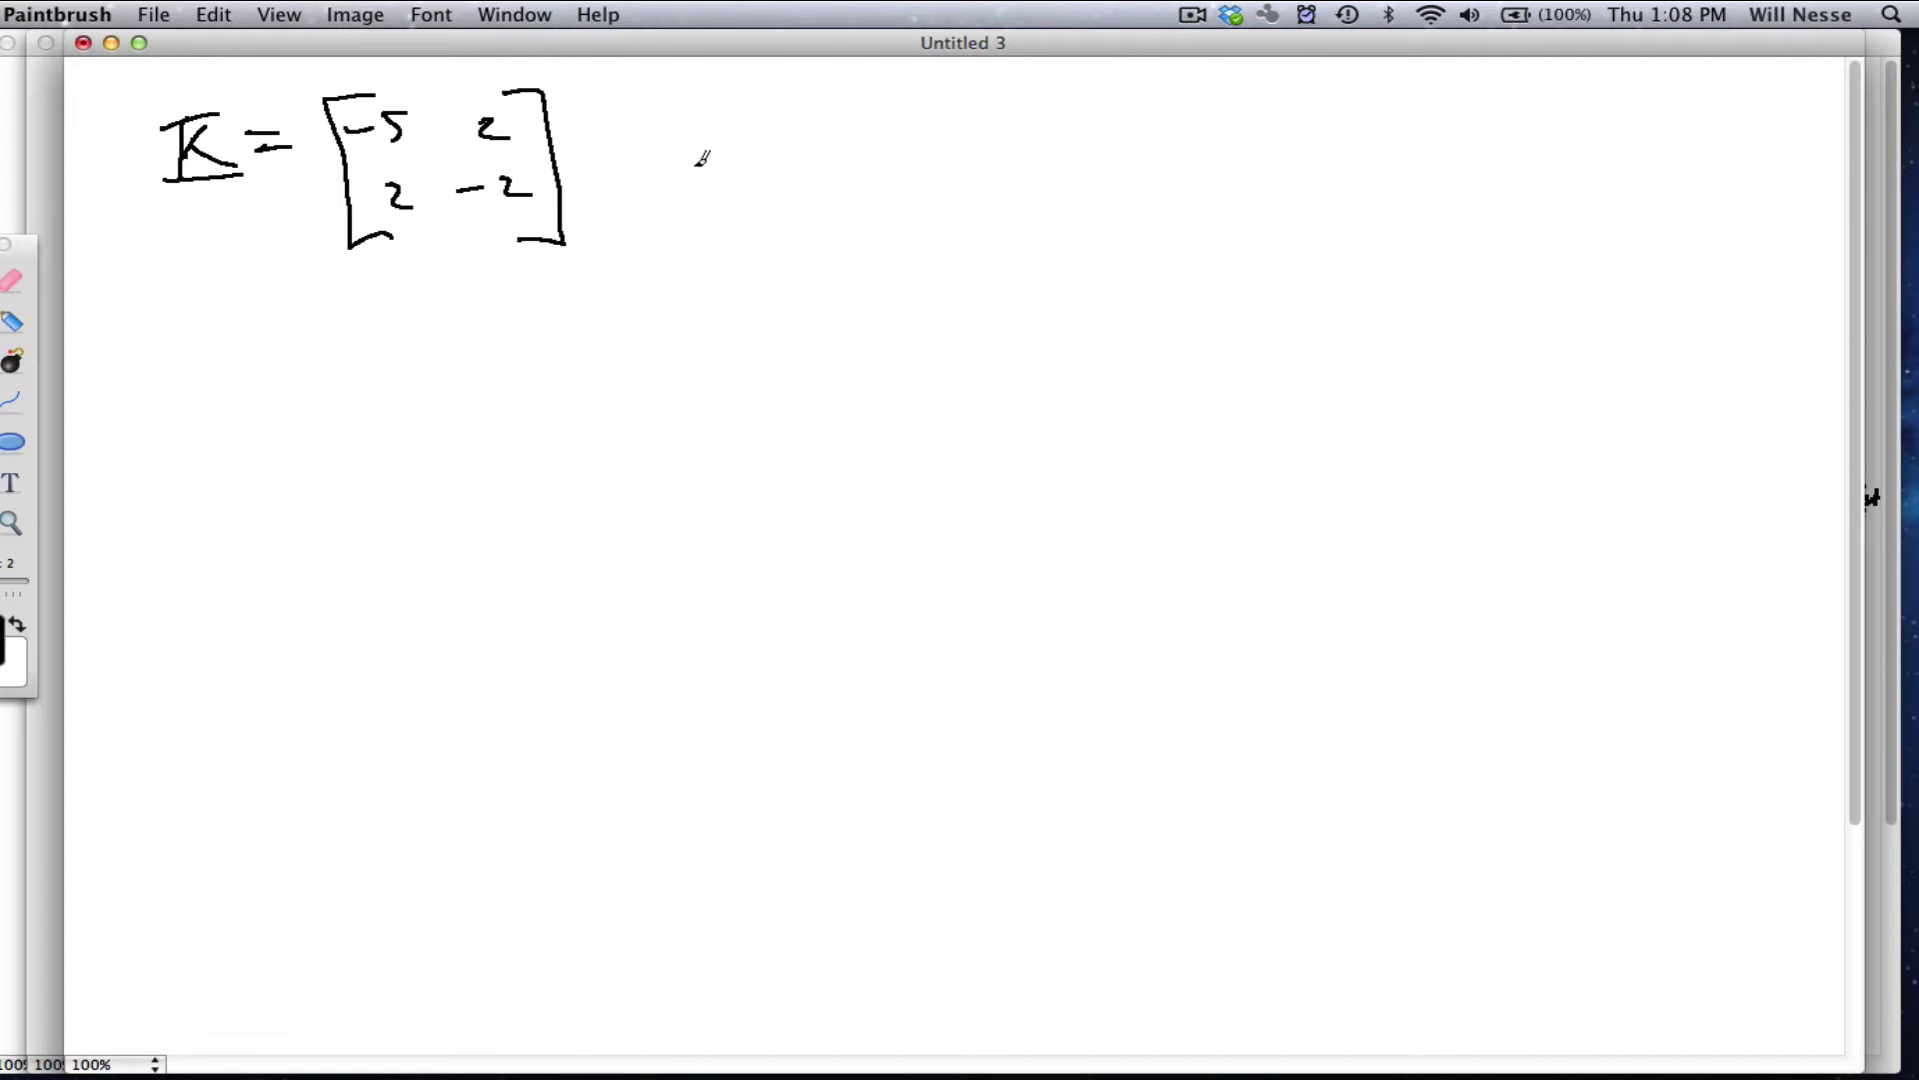
- Draw an implies arrow and the K − λI matrix with entries −5−λ, 2, 2, −2−λ
left_click_drag(608, 160, 668, 154)
mouse_move(614, 172)
left_mouse_down()
mouse_move(661, 172)
mouse_move(648, 188)
left_mouse_up()
mouse_move(752, 118)
left_mouse_down()
mouse_move(753, 215)
mouse_move(790, 111)
mouse_move(784, 138)
left_mouse_up()
mouse_move(806, 126)
left_mouse_down()
mouse_move(794, 148)
mouse_move(836, 138)
left_mouse_up()
mouse_move(842, 124)
left_mouse_down()
mouse_move(868, 142)
mouse_move(844, 146)
mouse_move(969, 138)
left_mouse_up()
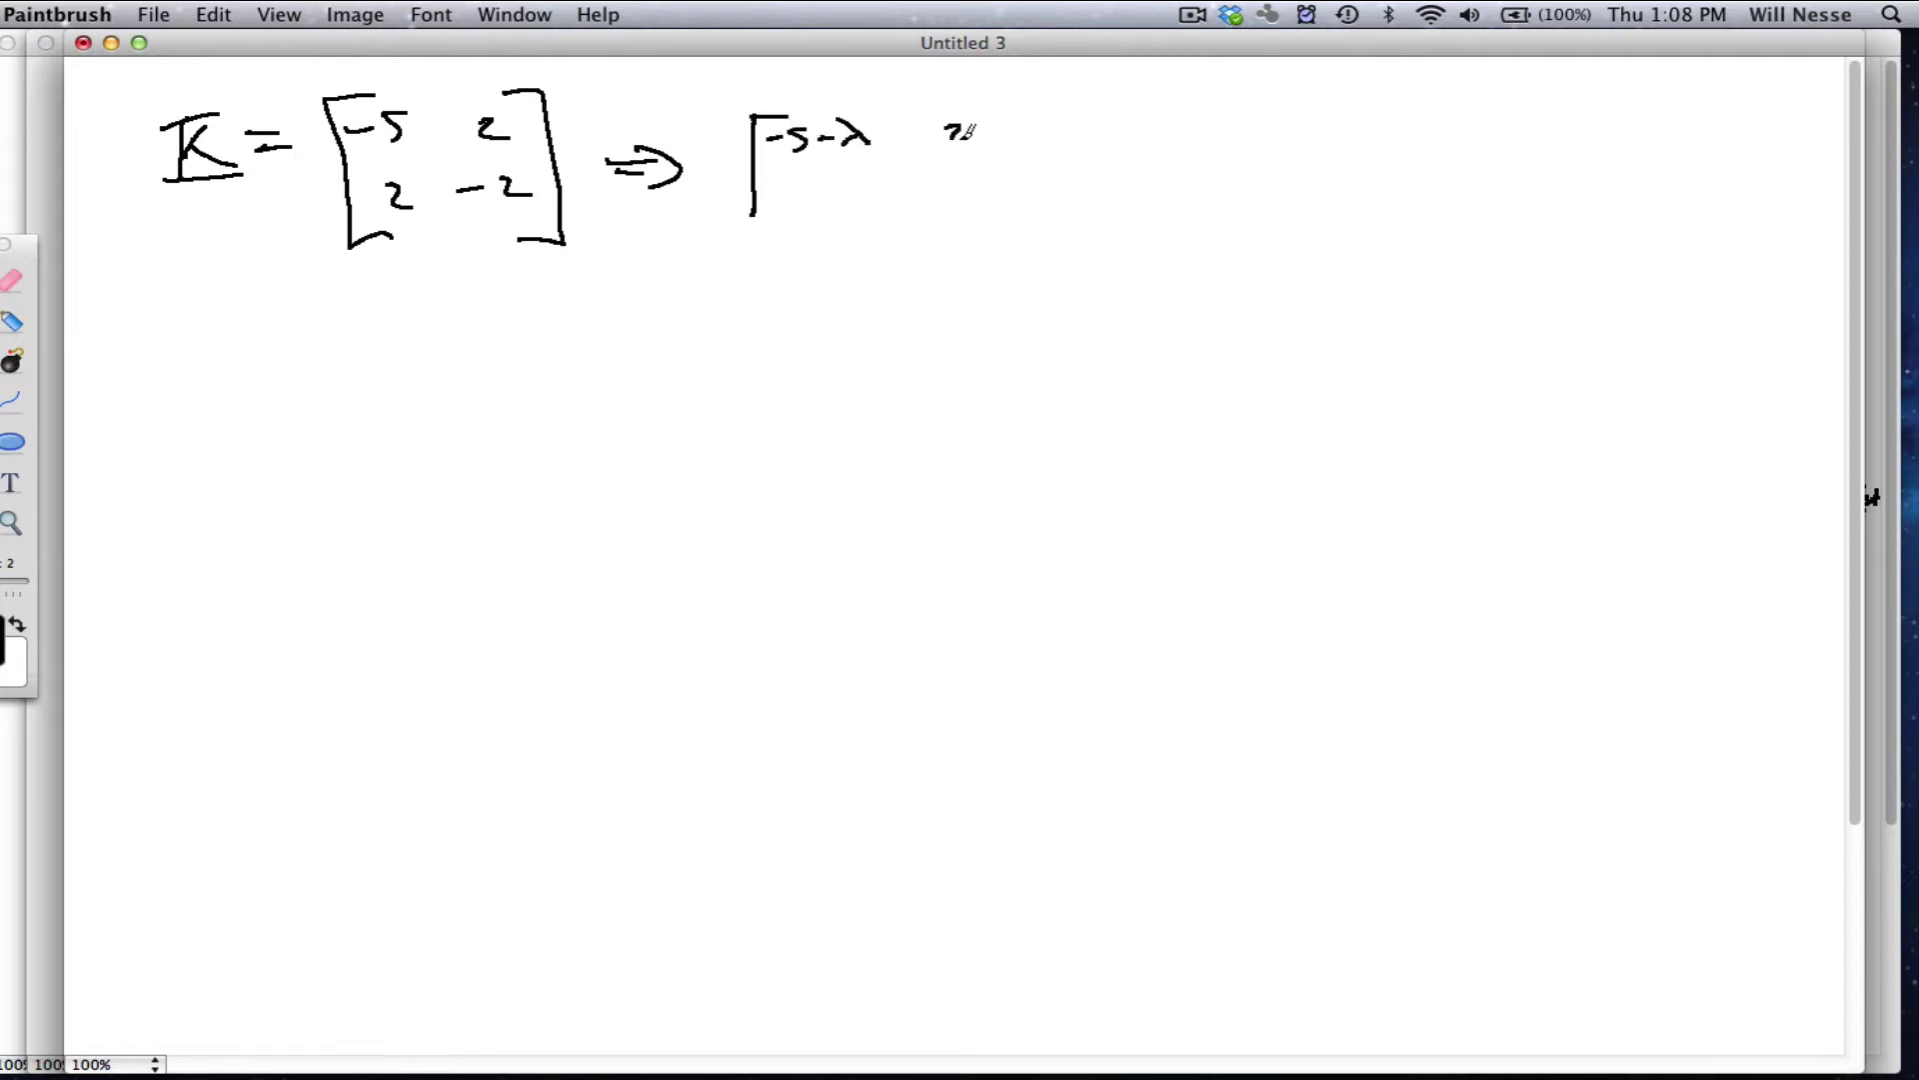
mouse_move(822, 178)
left_mouse_down()
mouse_move(845, 214)
mouse_move(922, 200)
left_mouse_up()
mouse_move(934, 182)
left_mouse_down()
mouse_move(950, 206)
mouse_move(979, 199)
left_mouse_up()
mouse_move(992, 202)
left_mouse_down()
mouse_move(979, 217)
mouse_move(1011, 212)
left_mouse_up()
- Close the matrix, enclose it in determinant bars, and add an equals sign
left_click_drag(753, 228, 784, 228)
mouse_move(987, 118)
left_mouse_down()
mouse_move(1041, 236)
mouse_move(1010, 238)
left_mouse_up()
left_click_drag(1063, 88, 1065, 265)
left_click_drag(730, 102, 772, 286)
left_click_drag(1093, 155, 1123, 153)
left_click_drag(1093, 173, 1218, 182)
- Write the expanded determinant (λ+5)(λ+2) − 4 = 0 after the equals sign
left_click_drag(1188, 183, 1248, 170)
mouse_move(1237, 160)
left_mouse_down()
mouse_move(1237, 186)
mouse_move(1256, 162)
left_mouse_up()
left_click_drag(1255, 162, 1254, 186)
left_click_drag(1288, 150, 1290, 192)
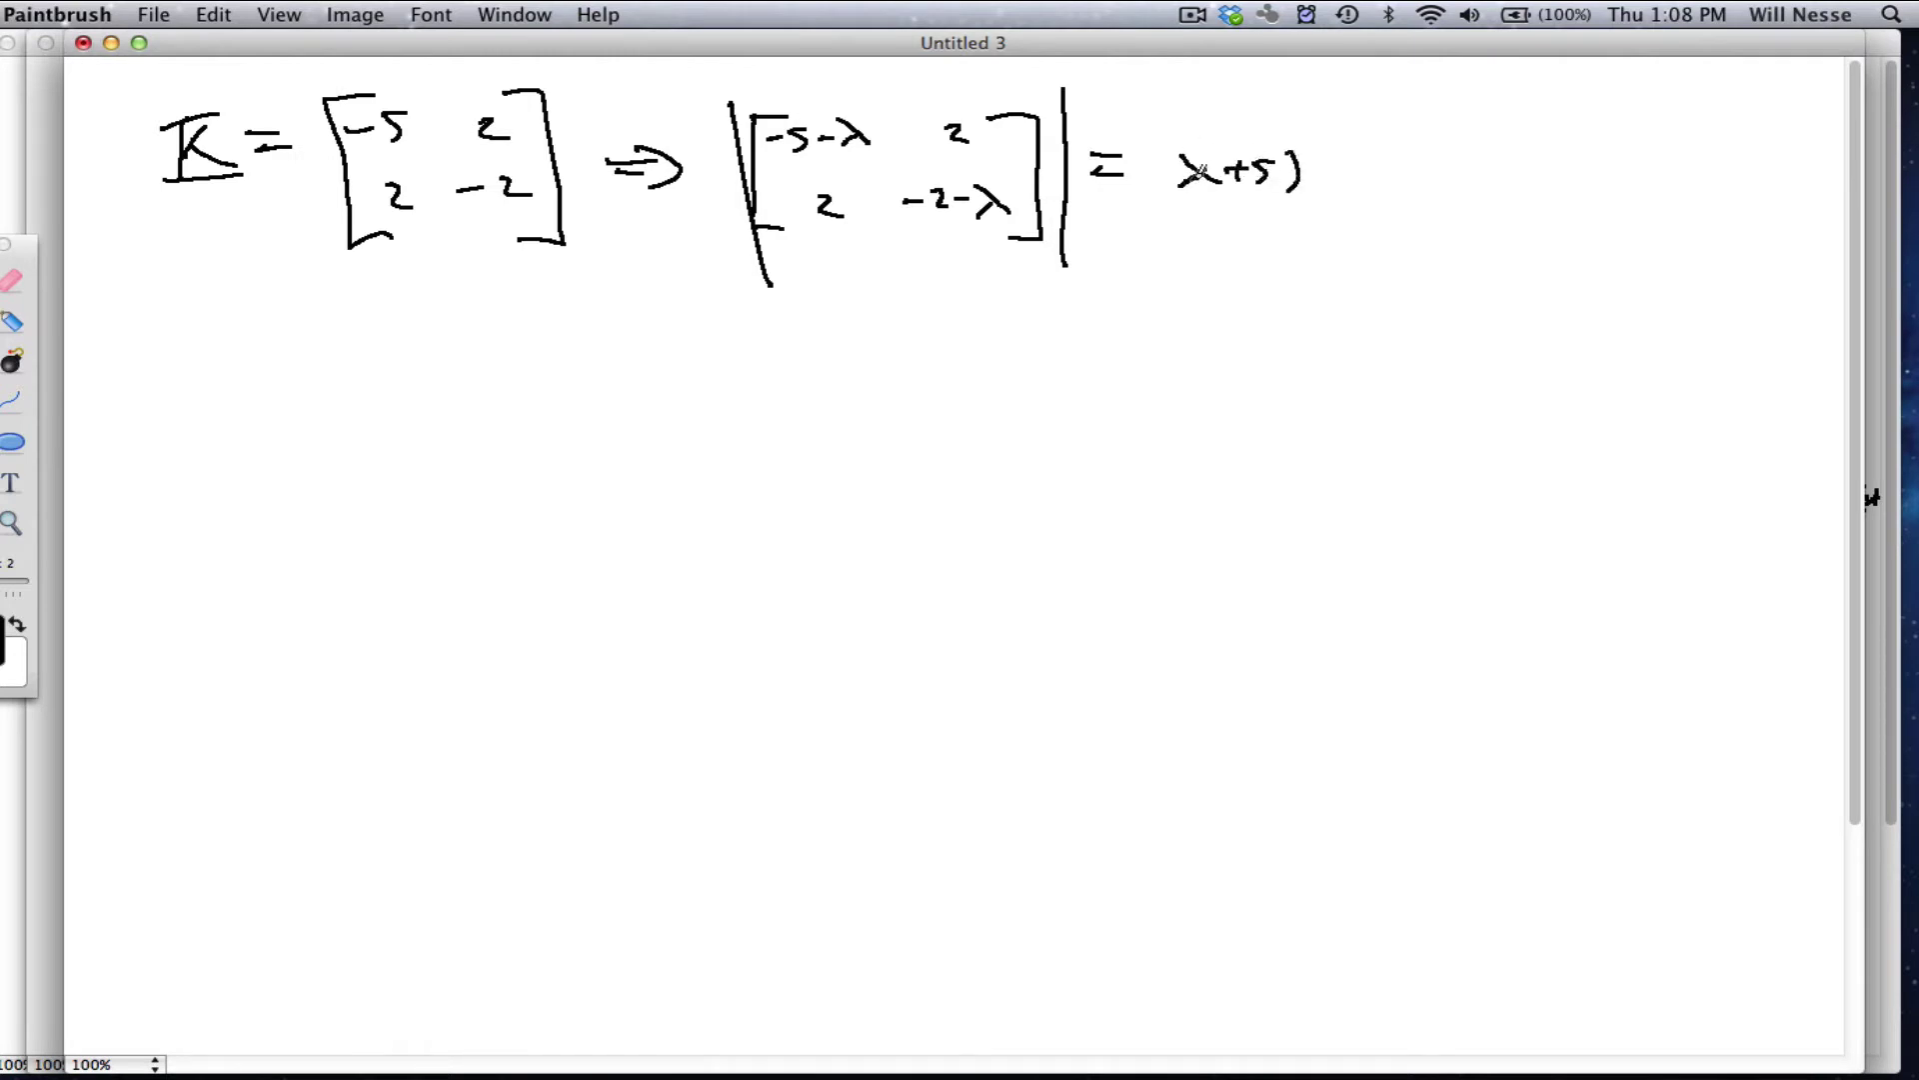
left_click_drag(1177, 150, 1176, 198)
left_click_drag(1304, 152, 1292, 192)
mouse_move(1323, 160)
left_mouse_down()
mouse_move(1345, 182)
mouse_move(1400, 170)
left_mouse_up()
mouse_move(1383, 152)
left_mouse_down()
mouse_move(1384, 184)
mouse_move(1543, 177)
left_mouse_up()
mouse_move(1528, 158)
left_mouse_down()
mouse_move(1527, 196)
mouse_move(1603, 168)
left_mouse_up()
left_click_drag(1572, 183, 1597, 183)
left_click_drag(1646, 162, 1642, 168)
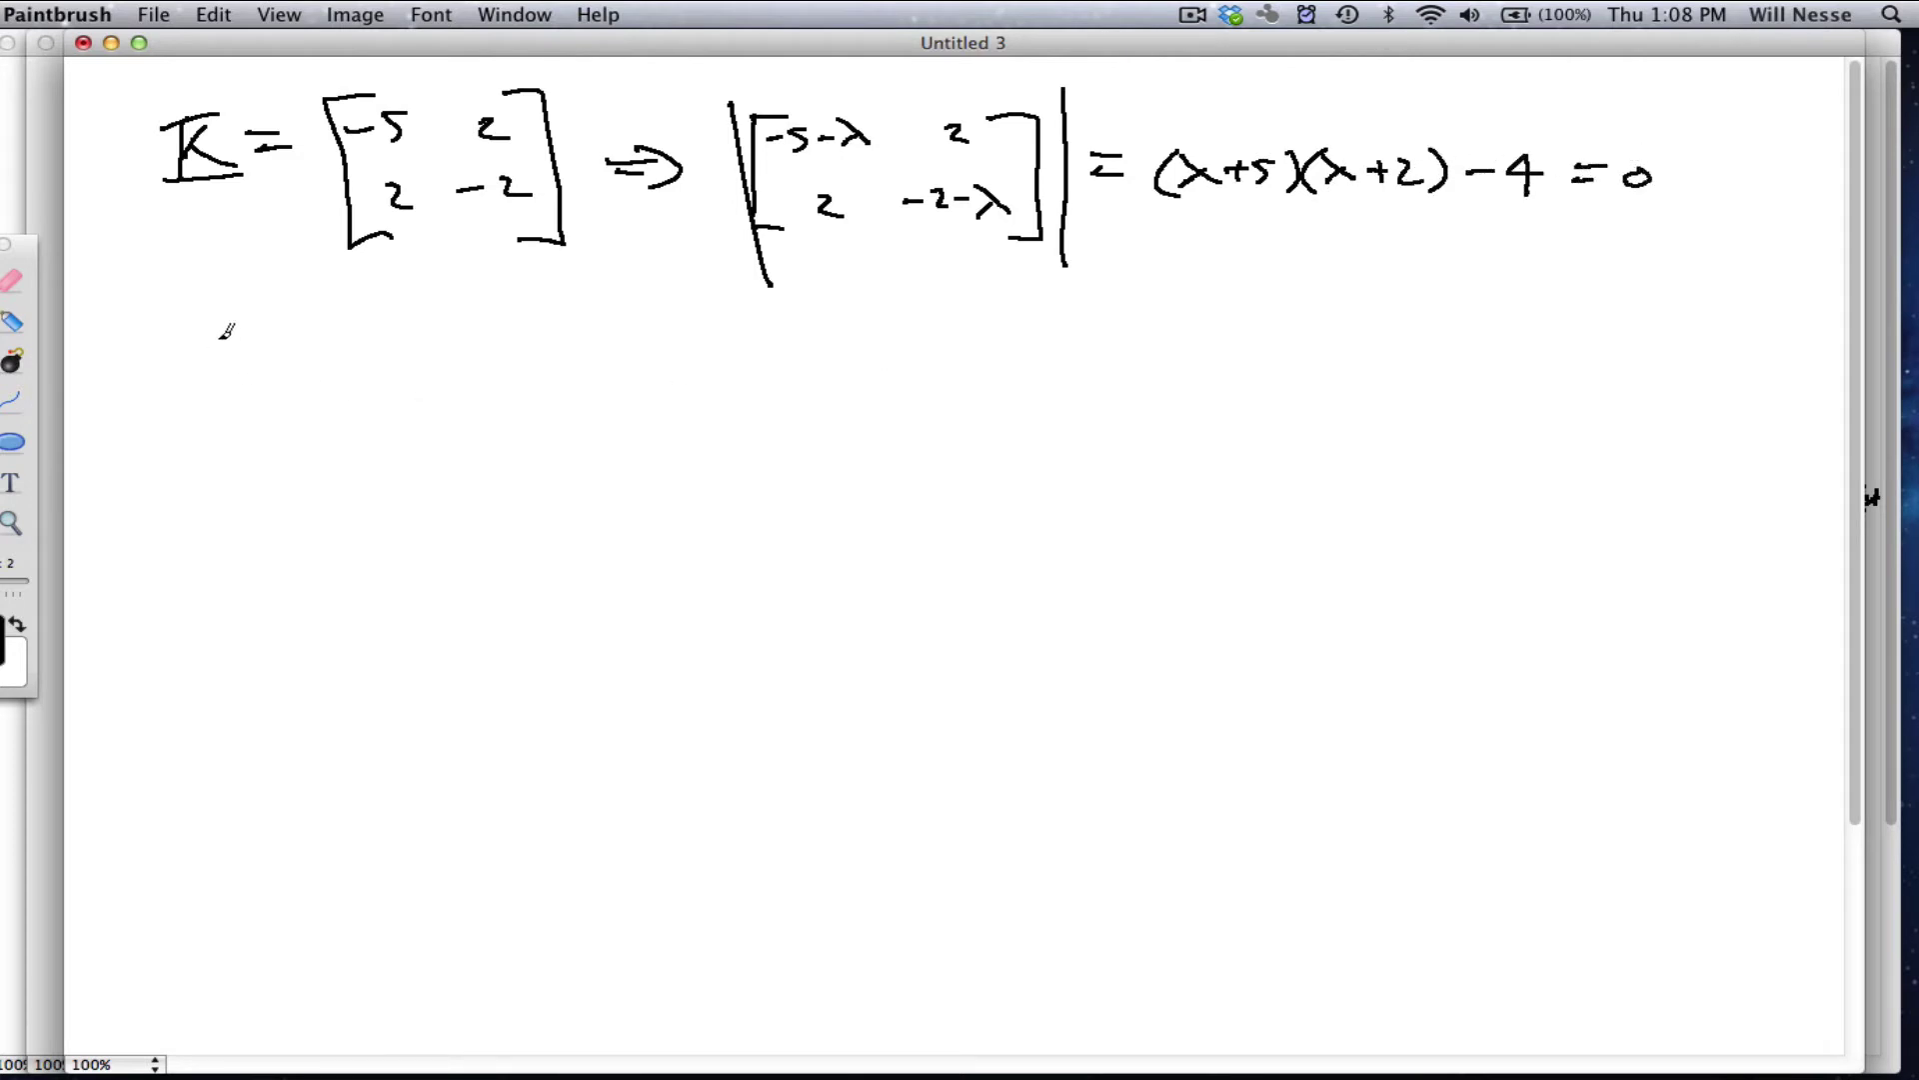
- On a new line write = λ² + 7λ + 6 = 0, then another equals to begin factoring
left_click_drag(212, 338, 234, 313)
mouse_move(200, 294)
left_mouse_down()
mouse_move(254, 326)
mouse_move(177, 330)
left_mouse_up()
mouse_move(220, 287)
left_mouse_down()
mouse_move(306, 331)
mouse_move(420, 332)
left_mouse_up()
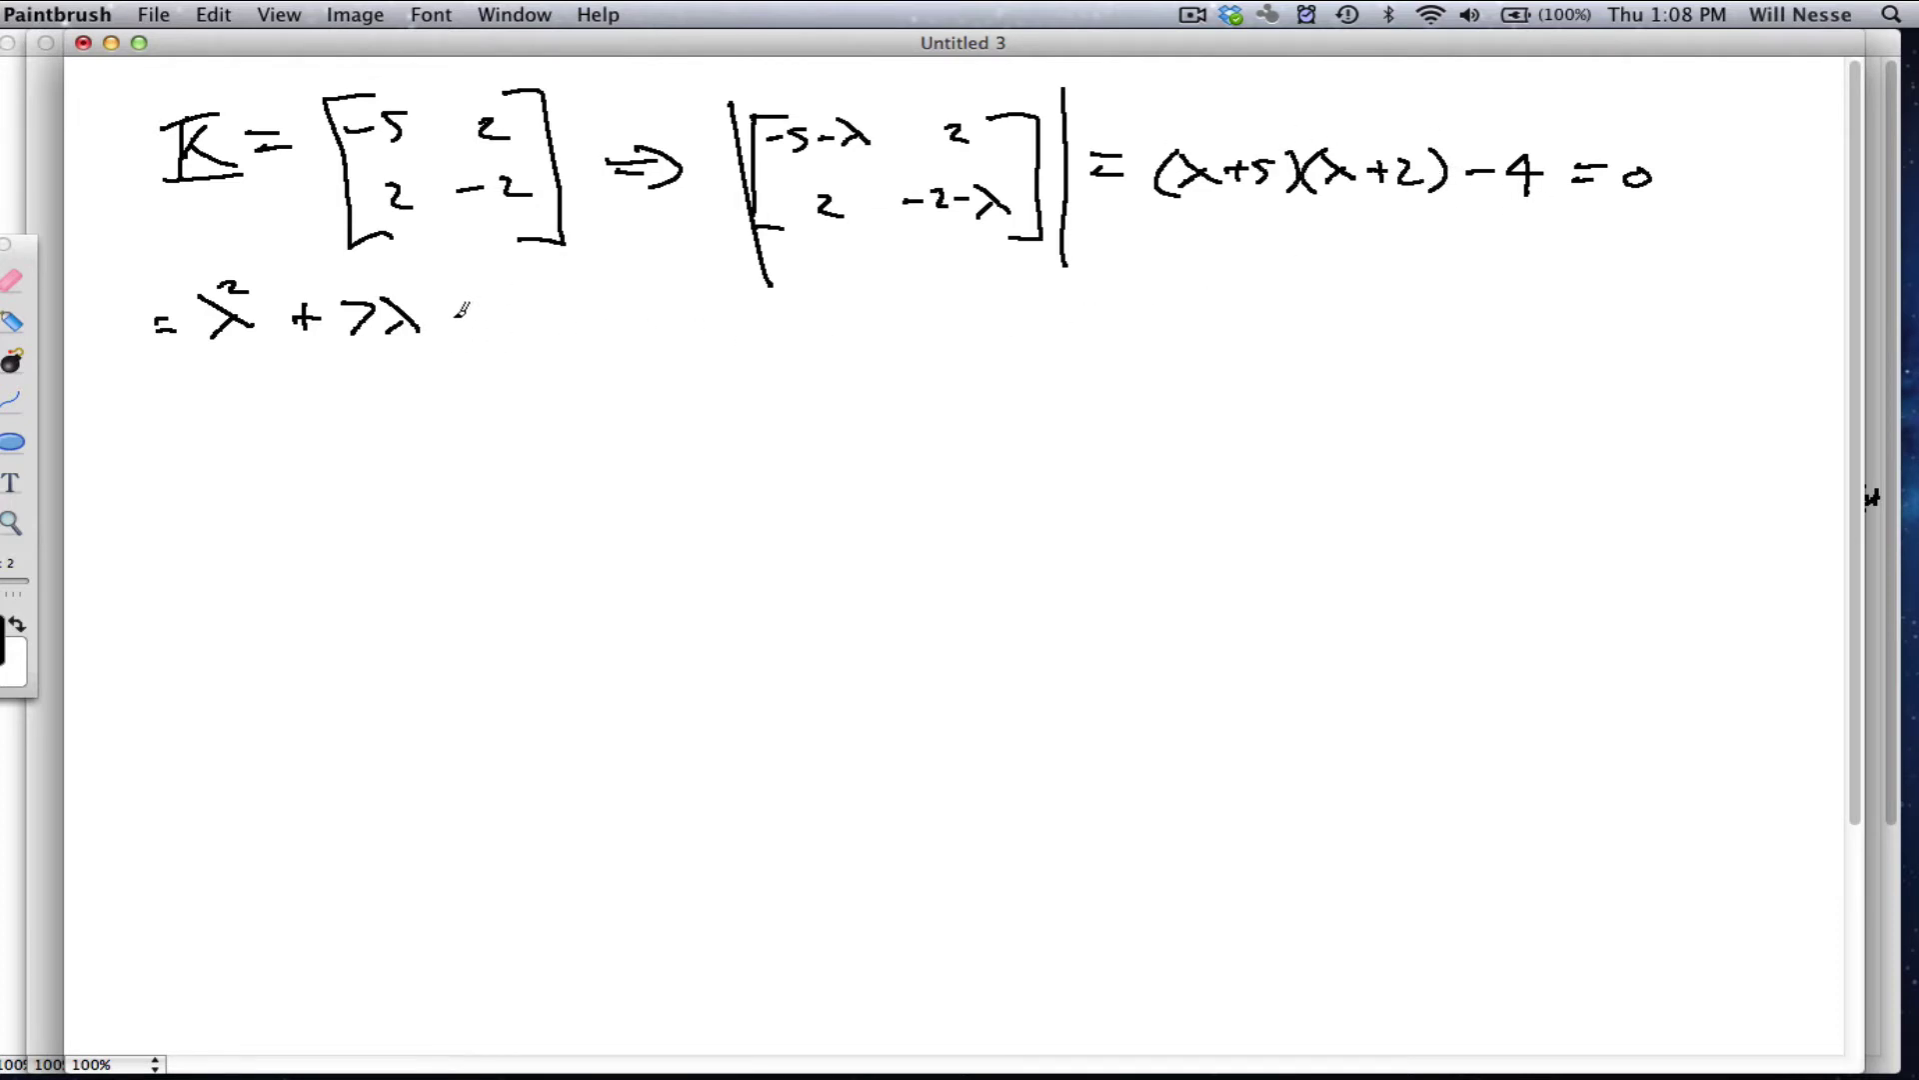
left_click_drag(440, 318, 456, 316)
mouse_move(449, 308)
left_mouse_down()
mouse_move(447, 331)
mouse_move(558, 302)
left_mouse_up()
left_click_drag(537, 314, 640, 308)
left_click_drag(615, 322, 690, 334)
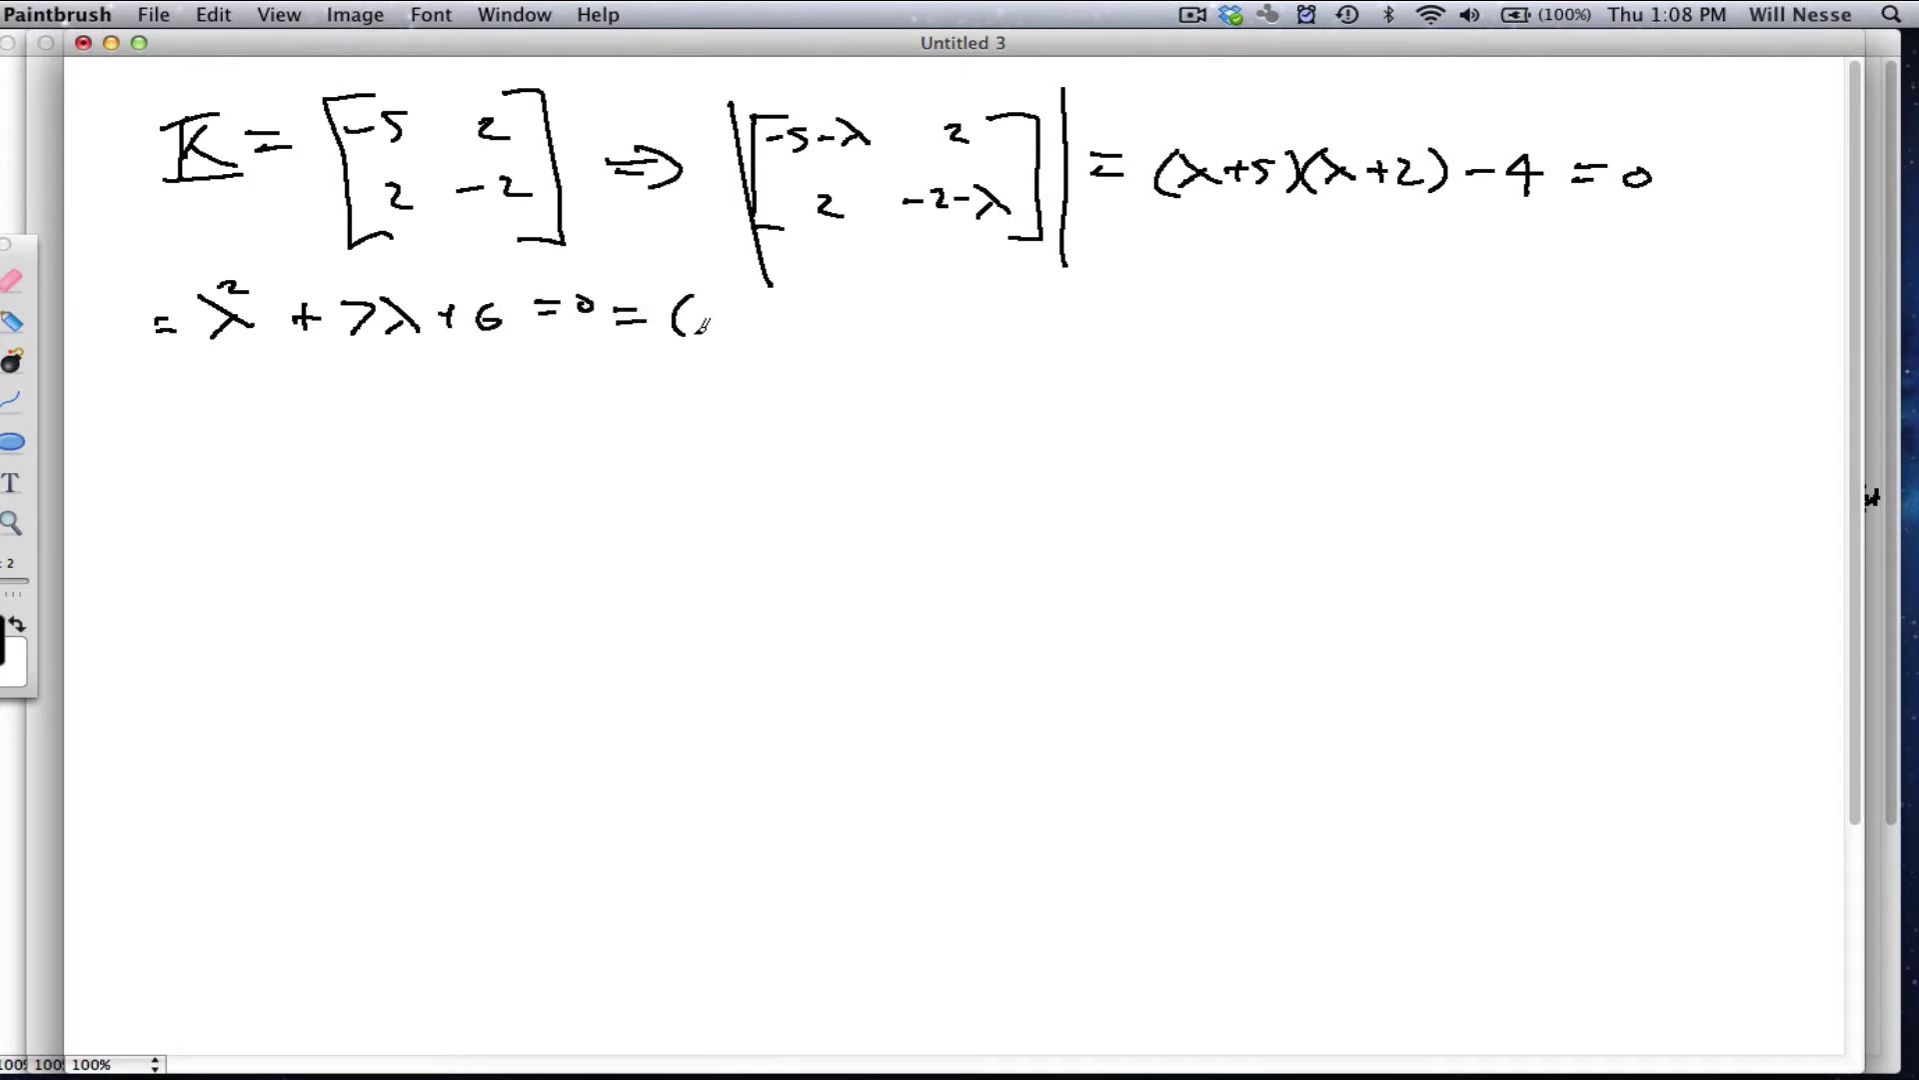